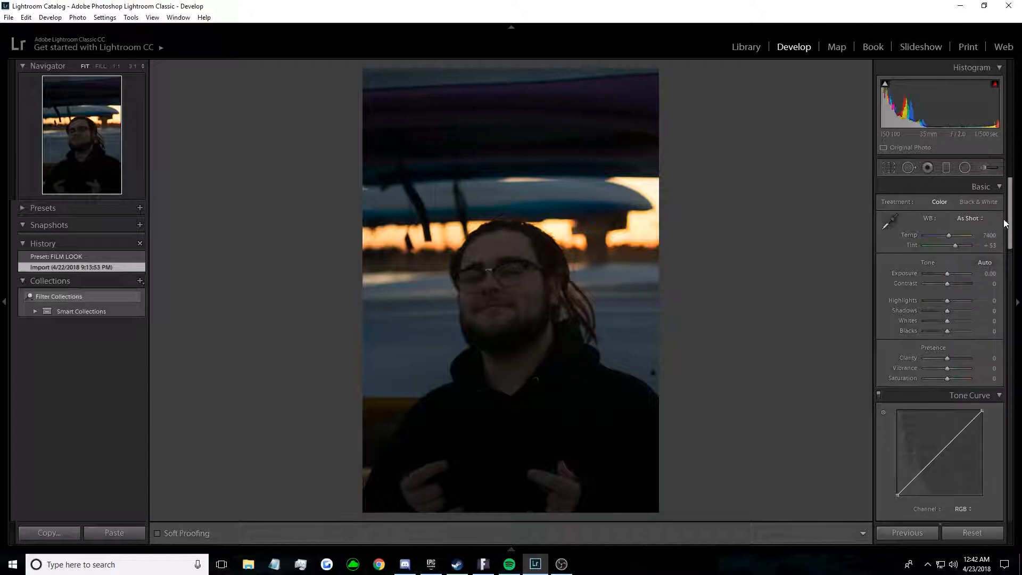
# Step: Warm up the portrait's white balance by setting the temperature to 11560
pyautogui.moveTo(1009, 212); pyautogui.dragTo(1016, 177)
pyautogui.scroll(-1, 1013, 224)
pyautogui.scroll(1, 1012, 224)
pyautogui.moveTo(948, 236)
pyautogui.mouseDown()
pyautogui.moveTo(933, 236)
pyautogui.moveTo(957, 234)
pyautogui.mouseUp()
pyautogui.doubleClick(912, 237)
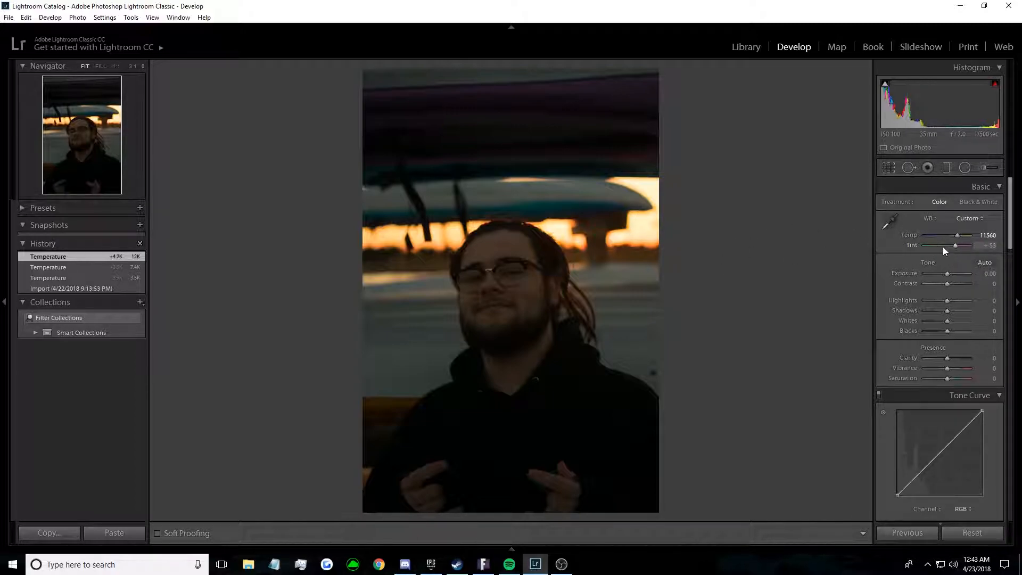
# Step: Compare a green tint against the original, and set the photo's tint to +82
pyautogui.moveTo(956, 245)
pyautogui.mouseDown()
pyautogui.moveTo(937, 244)
pyautogui.moveTo(946, 244)
pyautogui.mouseUp()
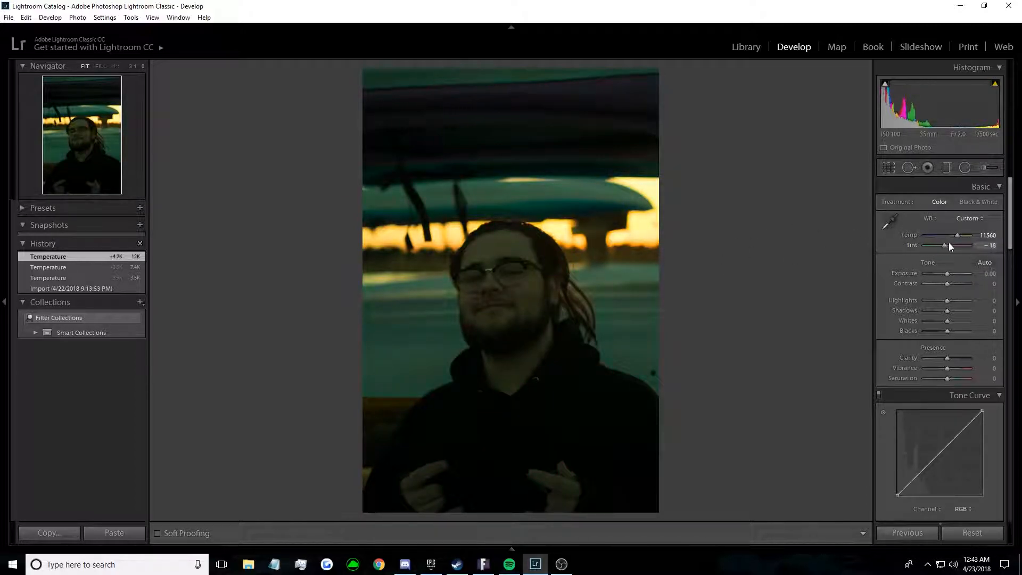
pyautogui.doubleClick(913, 245)
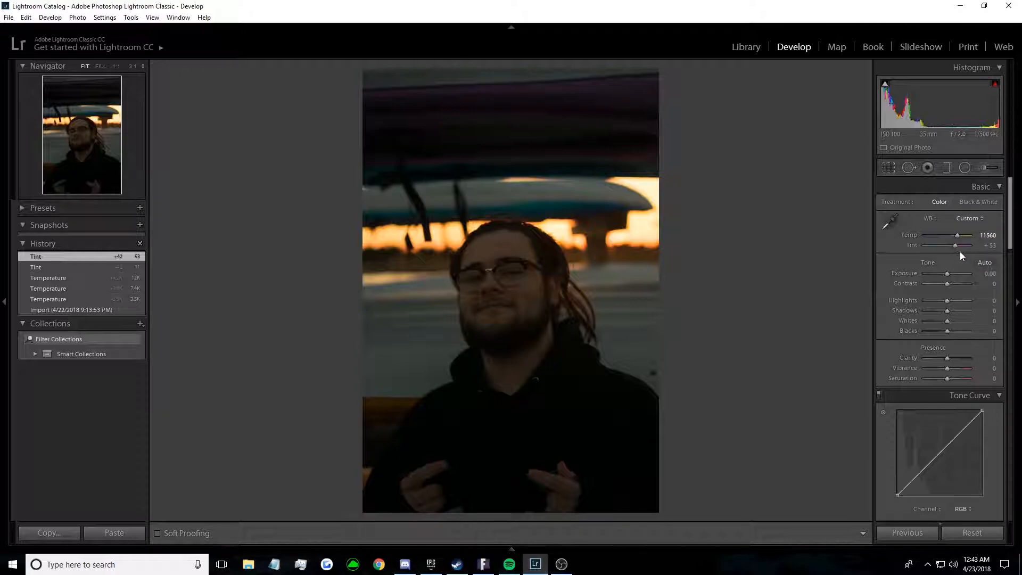
pyautogui.moveTo(955, 244)
pyautogui.mouseDown()
pyautogui.moveTo(939, 242)
pyautogui.moveTo(956, 245)
pyautogui.mouseUp()
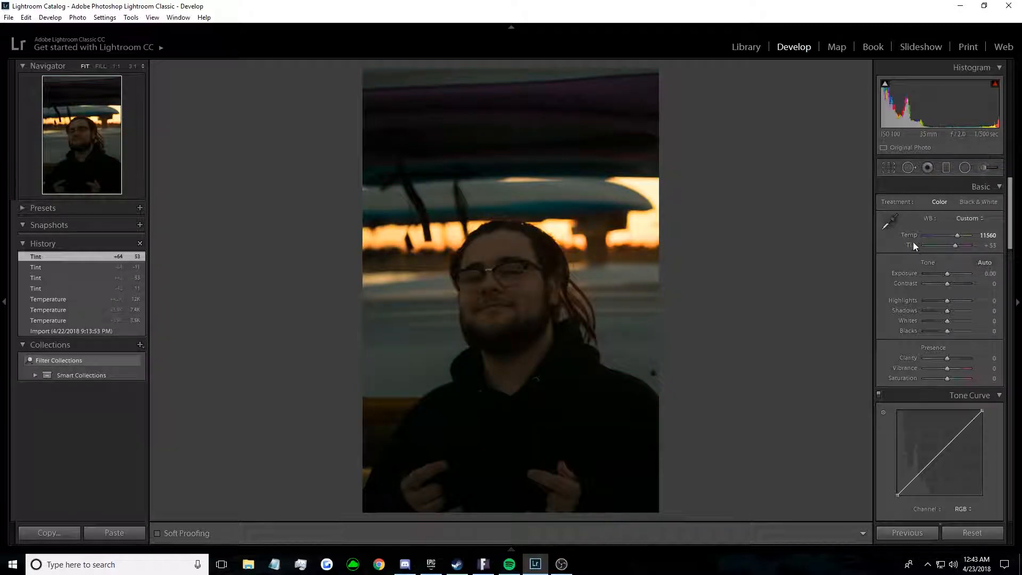
pyautogui.moveTo(953, 246); pyautogui.dragTo(959, 247)
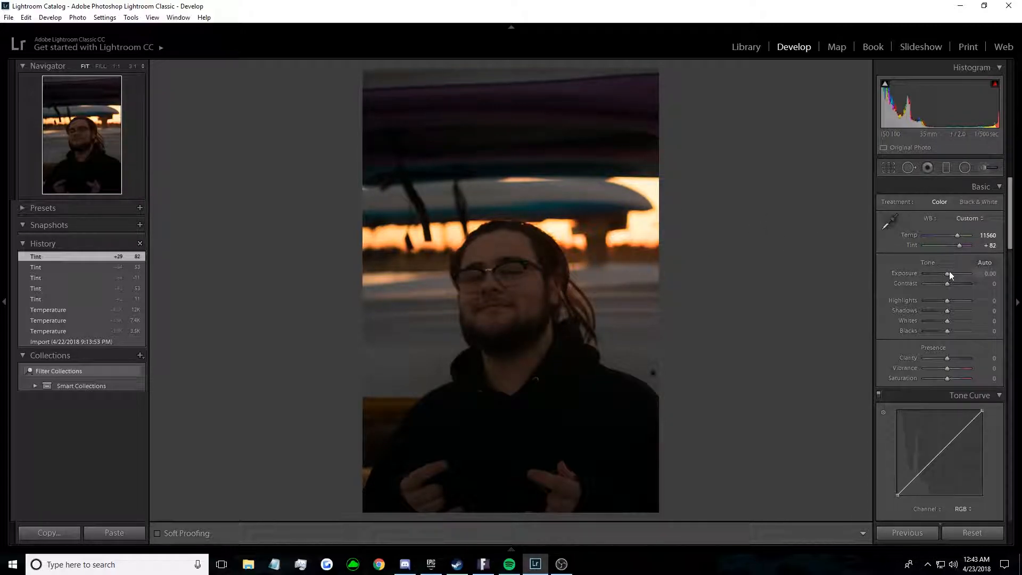
# Step: Try a very dark and two brighter exposure settings on the portrait, resetting the exposure to 0.00 after each one
pyautogui.moveTo(947, 274); pyautogui.dragTo(839, 309)
pyautogui.doubleClick(905, 276)
pyautogui.moveTo(947, 274)
pyautogui.mouseDown()
pyautogui.moveTo(982, 278)
pyautogui.moveTo(957, 273)
pyautogui.mouseUp()
pyautogui.doubleClick(908, 276)
pyautogui.moveTo(496, 264); pyautogui.dragTo(491, 211)
pyautogui.doubleClick(908, 275)
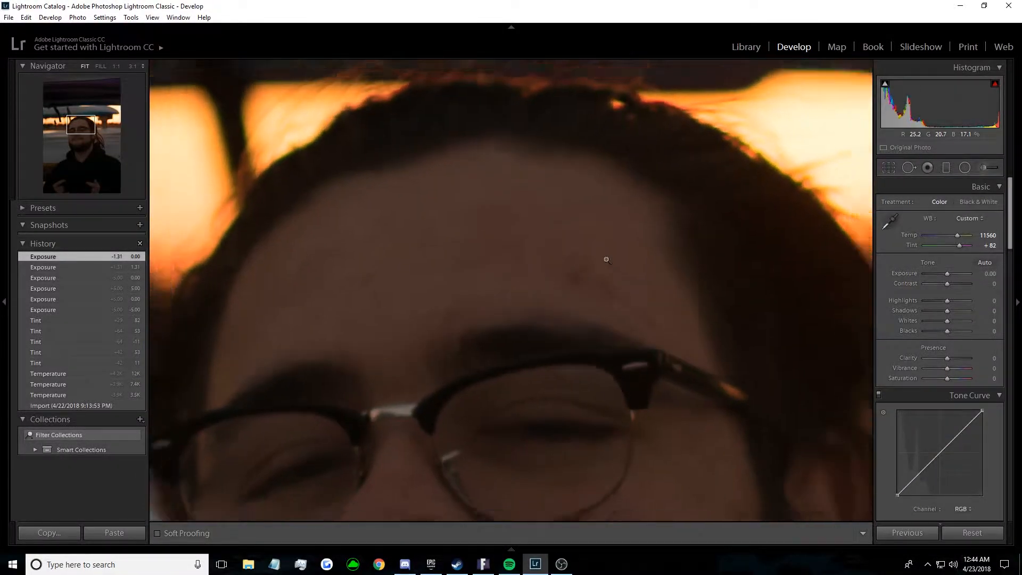
pyautogui.click(604, 257)
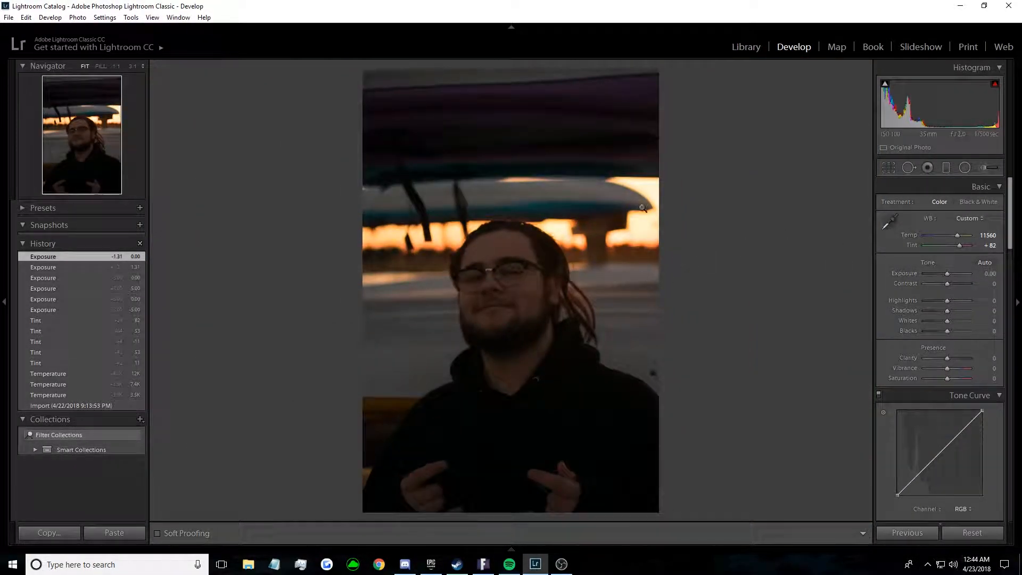
# Step: Test the exposure at +1.43 and +2.02 on the subject, and reset it to 0.00
pyautogui.moveTo(950, 273); pyautogui.dragTo(956, 274)
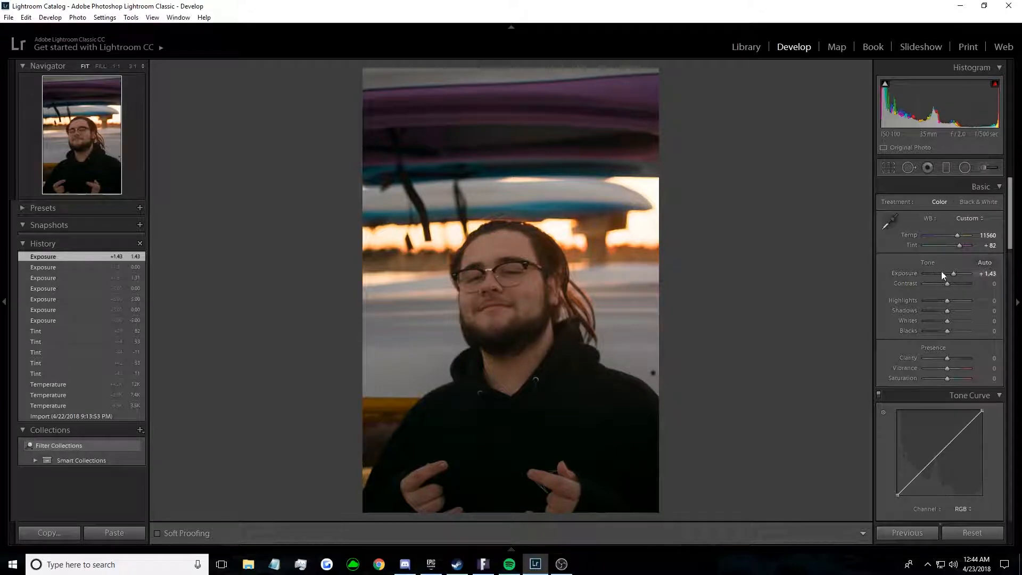
pyautogui.moveTo(953, 275); pyautogui.dragTo(956, 274)
pyautogui.moveTo(486, 235); pyautogui.dragTo(436, 213)
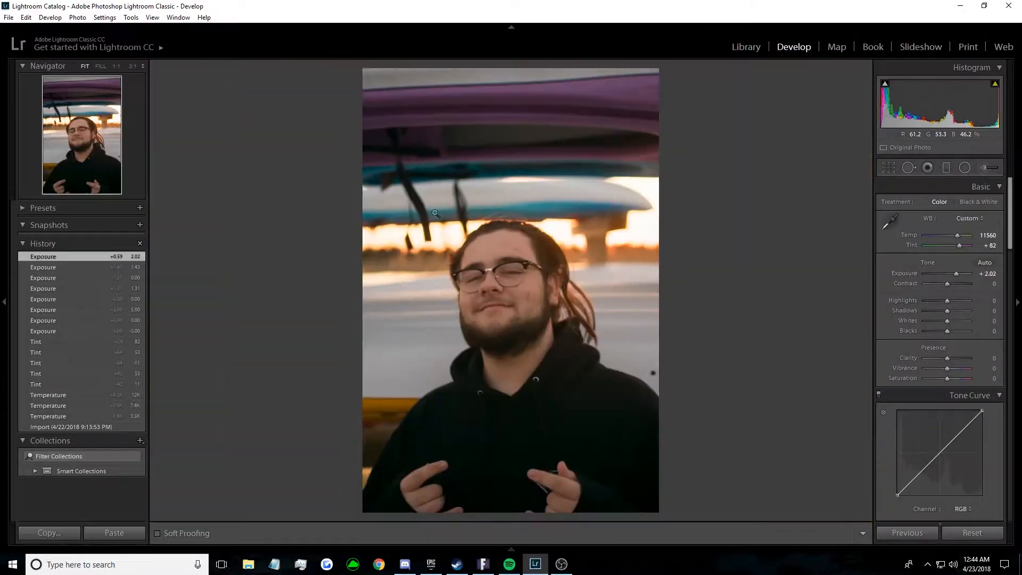
pyautogui.doubleClick(903, 273)
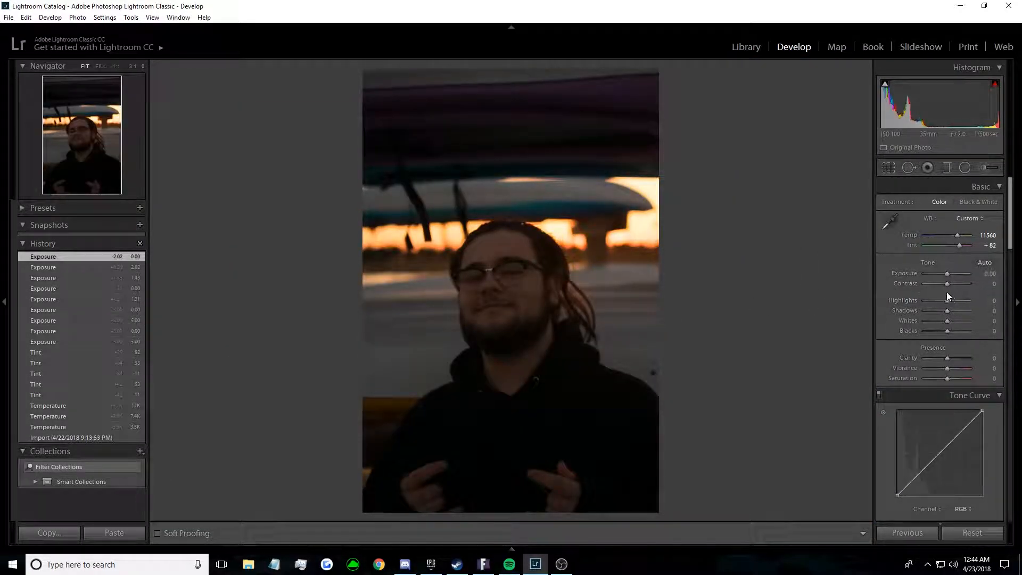
# Step: Try an exposure of +0.12 combined with a contrast of +45, and reset both adjustments to zero
pyautogui.moveTo(946, 273); pyautogui.dragTo(947, 272)
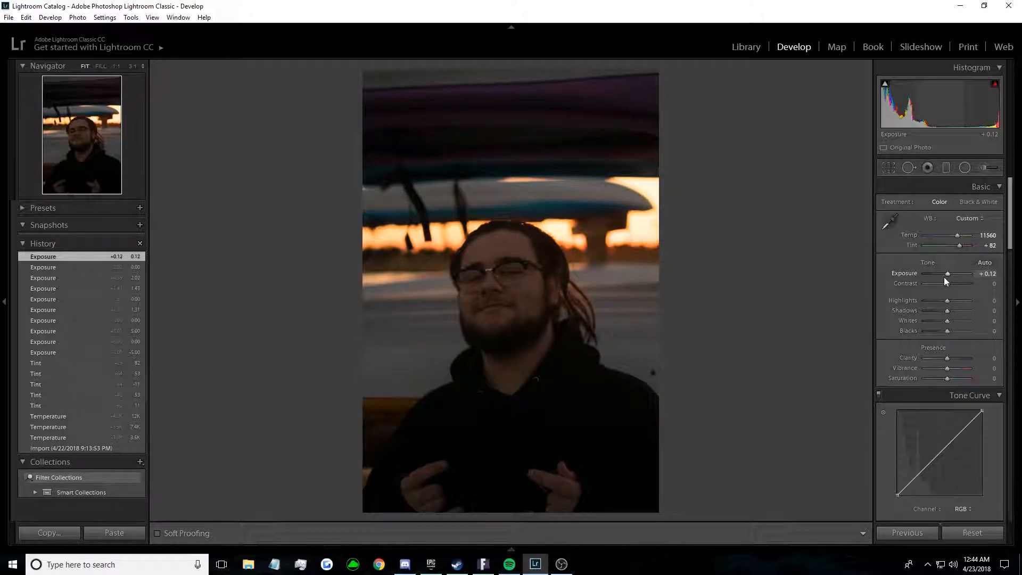
pyautogui.moveTo(950, 283)
pyautogui.mouseDown()
pyautogui.moveTo(966, 283)
pyautogui.moveTo(942, 282)
pyautogui.mouseUp()
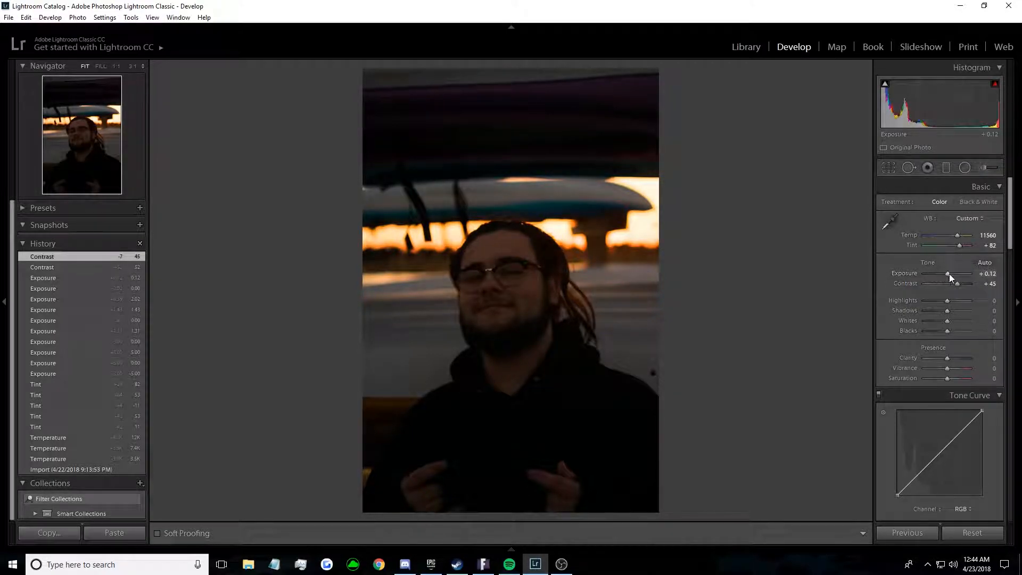
pyautogui.doubleClick(911, 284)
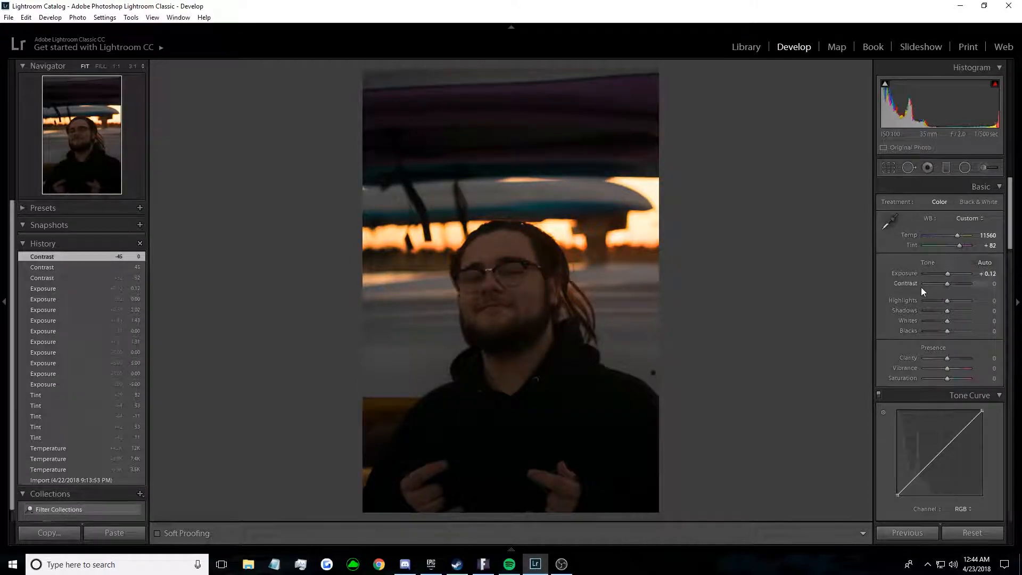
pyautogui.doubleClick(908, 272)
# Step: Test the highlights at -100 and at +100 on the bright sky, resetting them to 0 each time
pyautogui.scroll(-2, 958, 250)
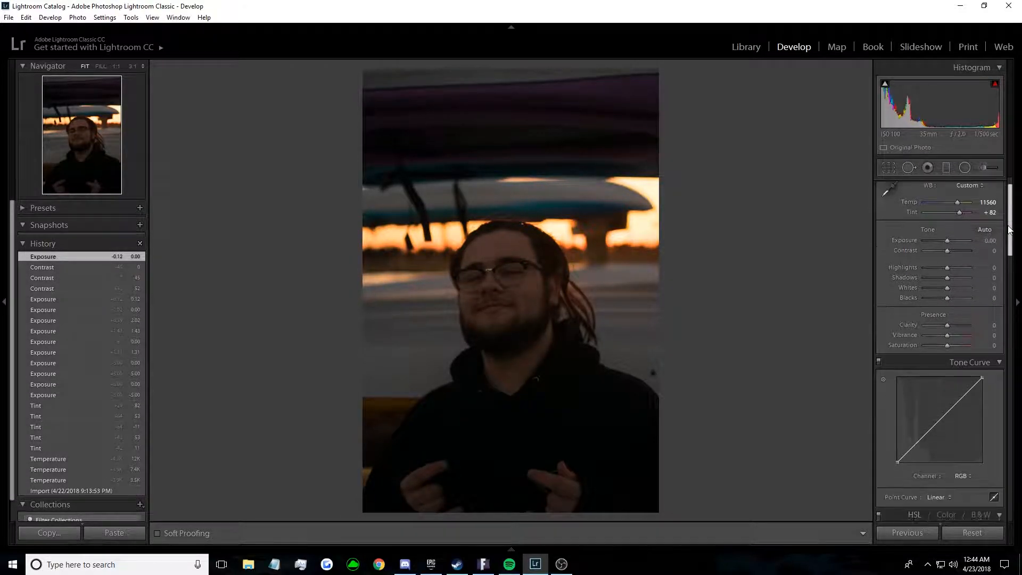
pyautogui.moveTo(977, 259); pyautogui.dragTo(650, 212)
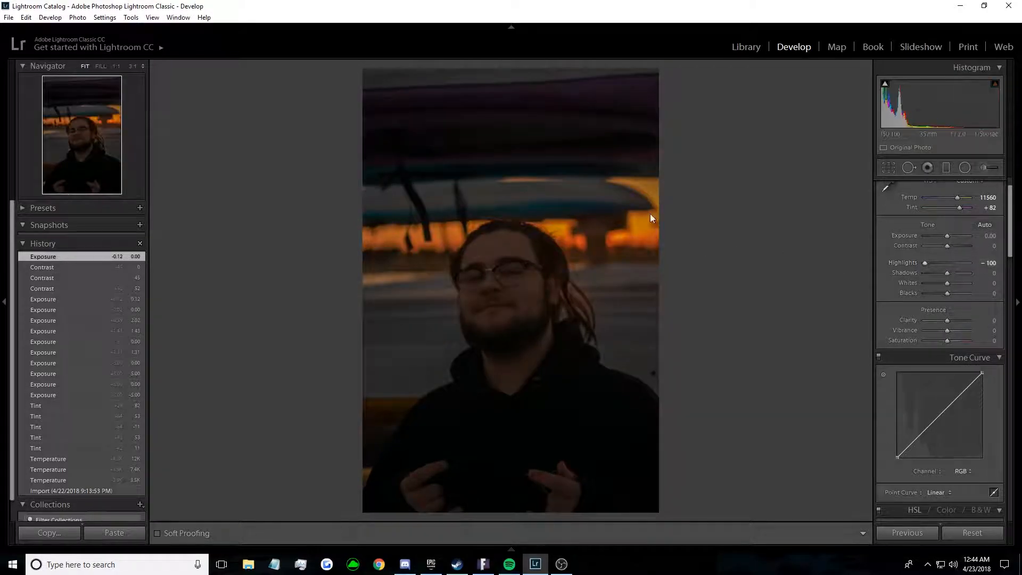
pyautogui.doubleClick(907, 262)
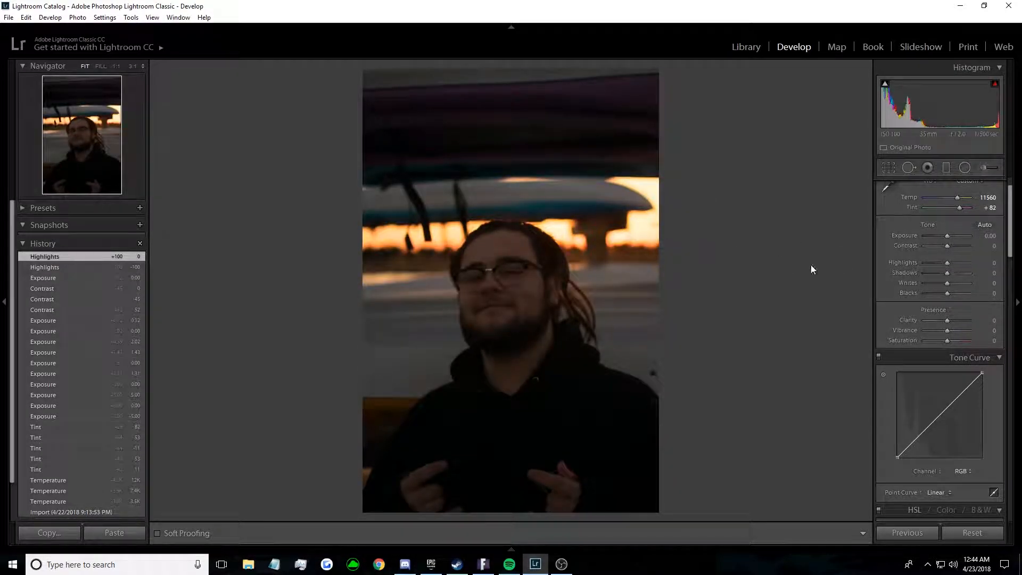
pyautogui.moveTo(941, 262); pyautogui.dragTo(1004, 282)
pyautogui.doubleClick(924, 264)
# Step: Test strong shadows, whites and blacks adjustments, including whites +100 and blacks -100, and reset each to 0
pyautogui.doubleClick(894, 273)
pyautogui.doubleClick(953, 288)
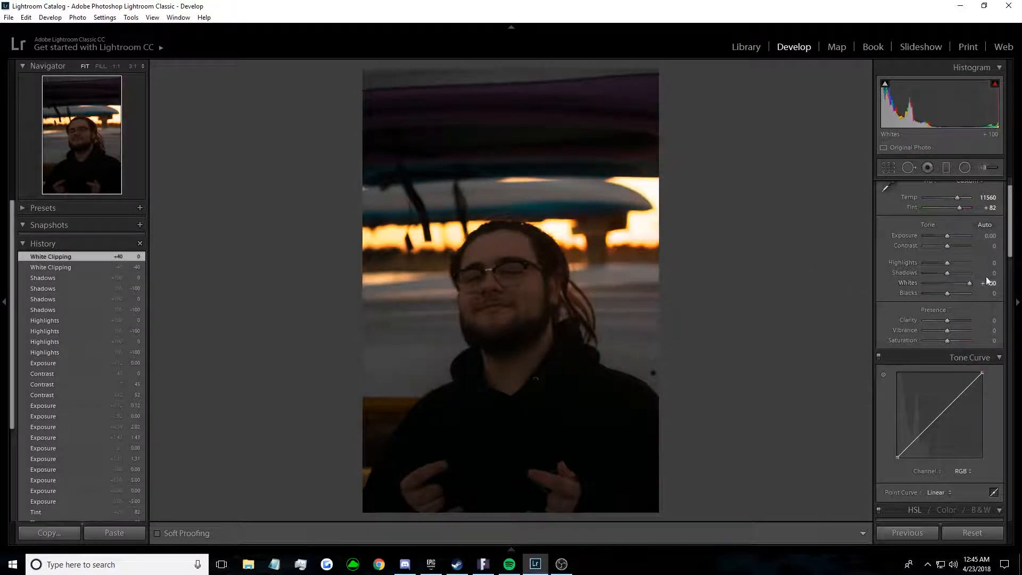
pyautogui.doubleClick(916, 283)
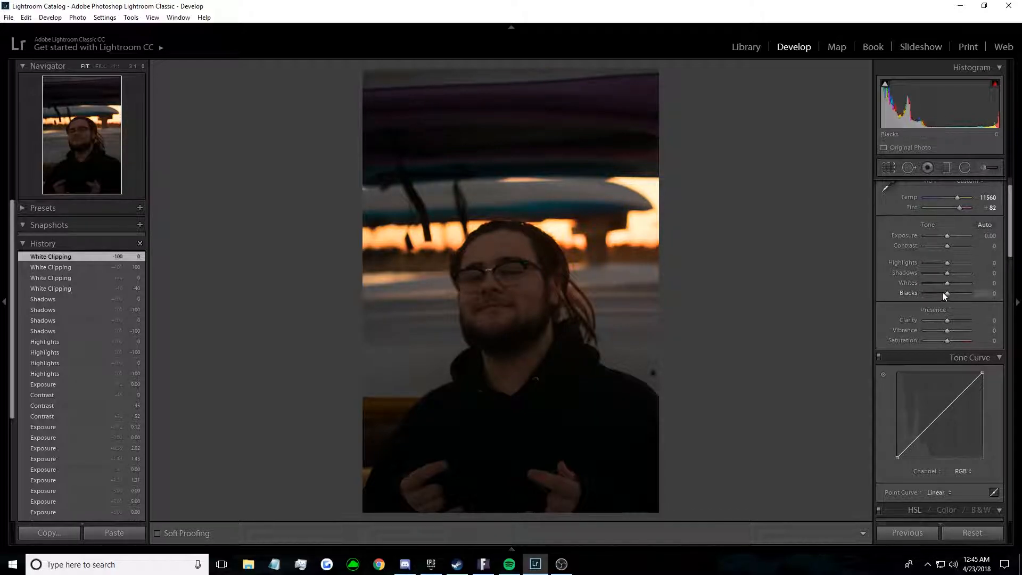
pyautogui.moveTo(941, 292); pyautogui.dragTo(880, 292)
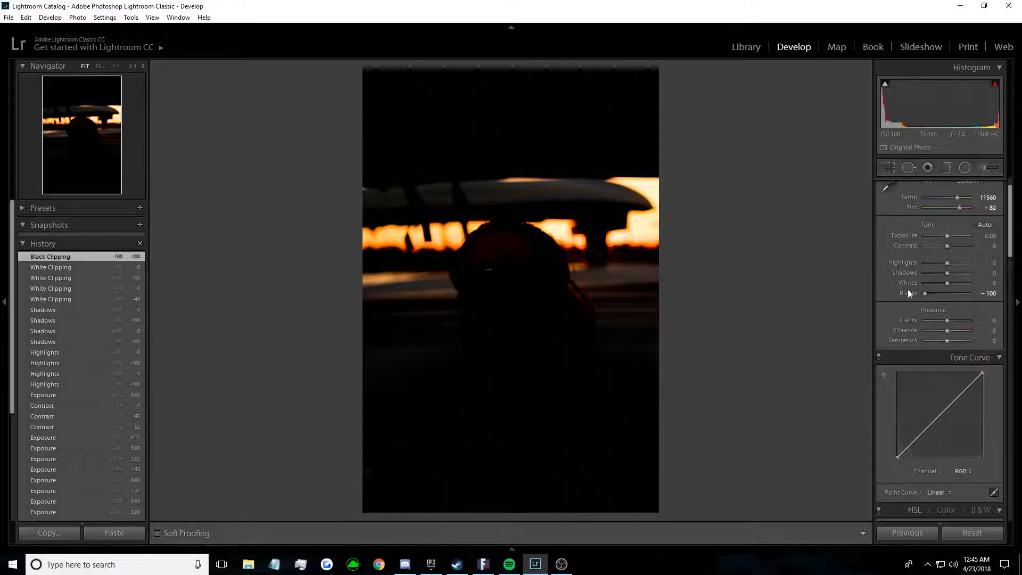
pyautogui.doubleClick(909, 291)
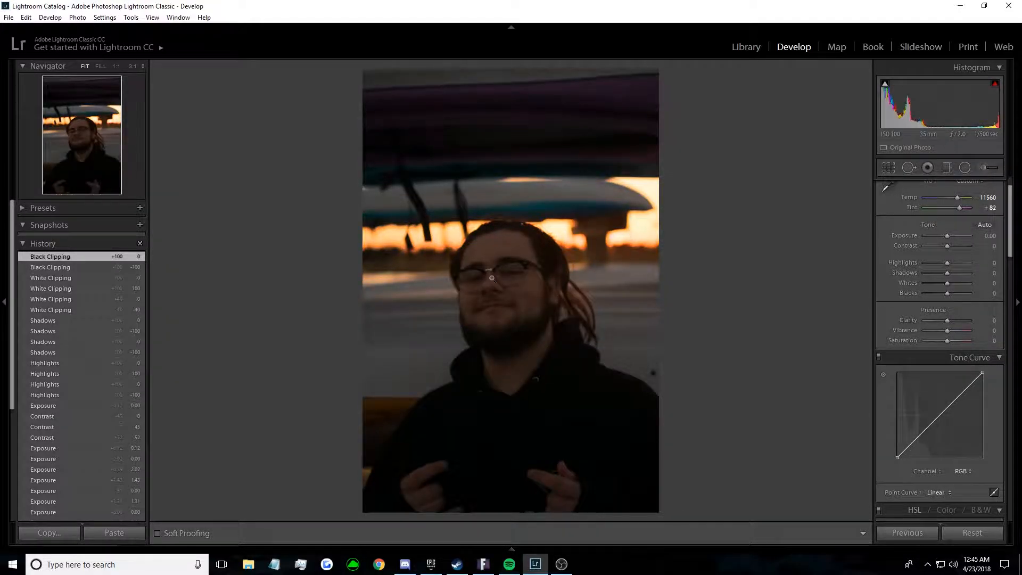
# Step: Try a clarity of -100 while viewing the subject's hair and the bright background up close, and reset it to 0
pyautogui.click(500, 266)
pyautogui.moveTo(592, 213); pyautogui.dragTo(515, 296)
pyautogui.moveTo(948, 321); pyautogui.dragTo(618, 224)
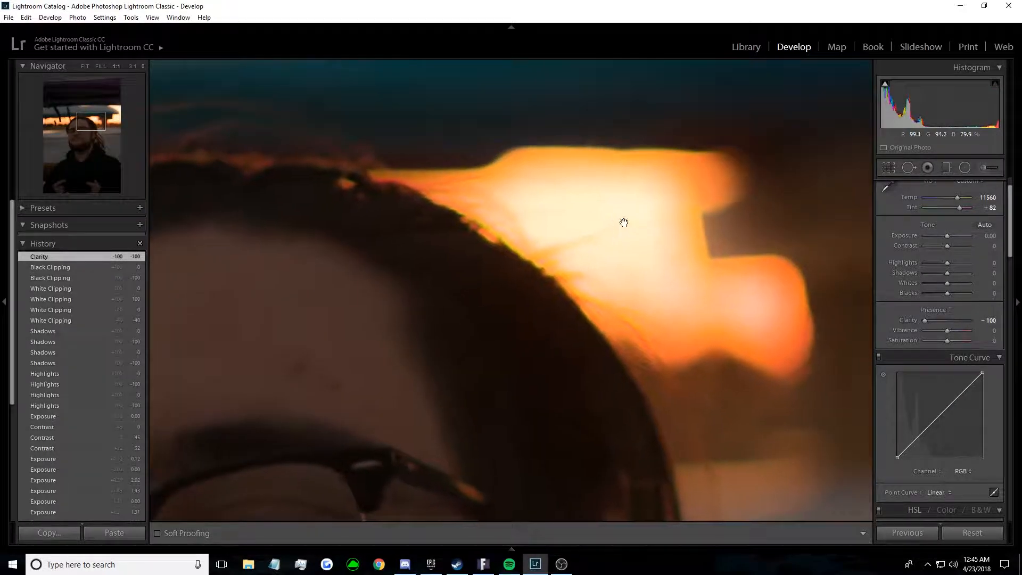
pyautogui.doubleClick(913, 318)
# Step: Try a clarity of +100, inspect its effect on the skin and the blurred background at 1:1, and reset it to 0
pyautogui.moveTo(947, 320); pyautogui.dragTo(969, 320)
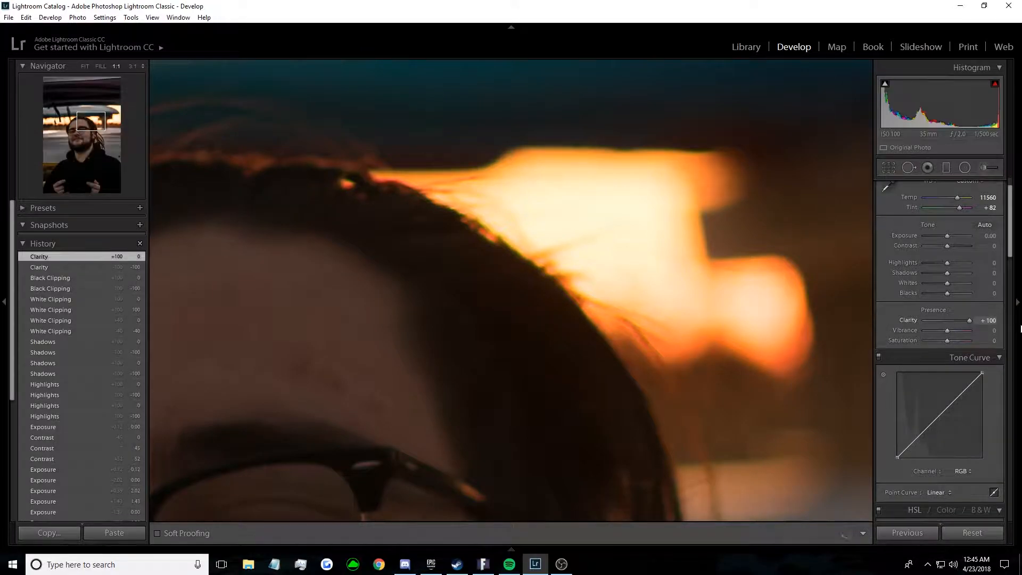
pyautogui.click(612, 286)
pyautogui.click(500, 276)
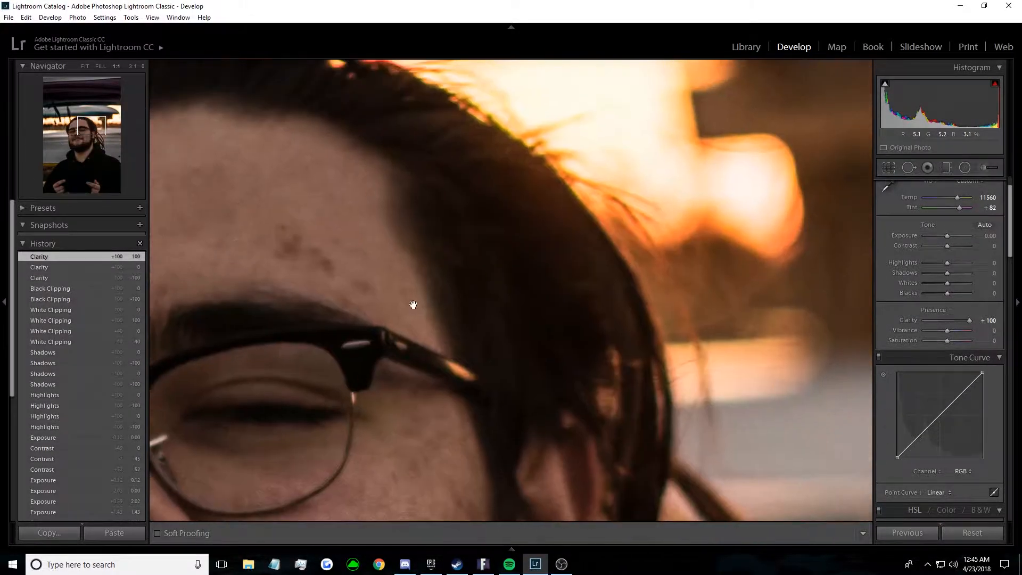
pyautogui.click(776, 186)
pyautogui.click(616, 233)
pyautogui.hotkey('ctrl', '=')
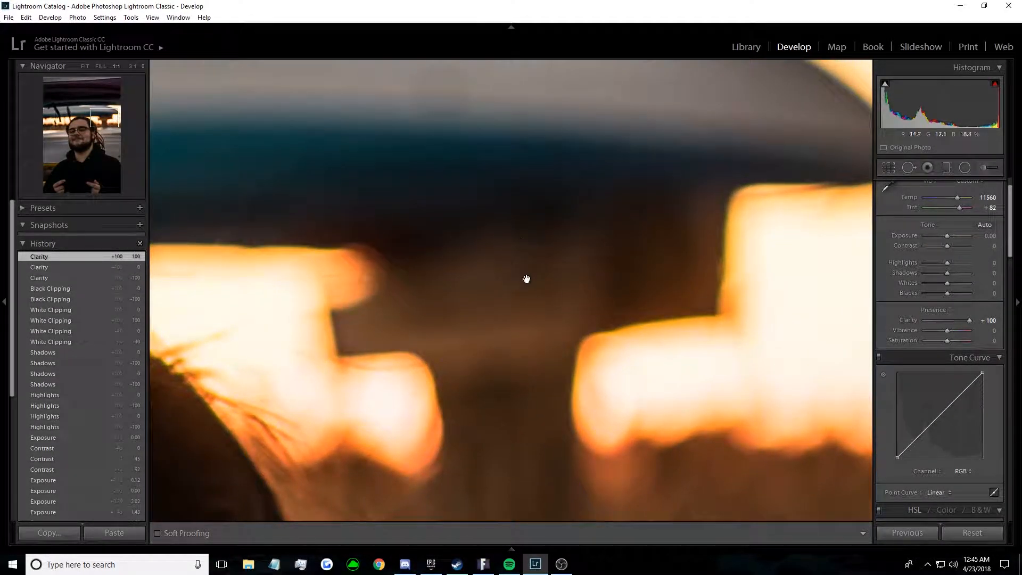
pyautogui.hotkey('ctrl', '-')
pyautogui.hotkey('ctrl', '-')
pyautogui.hotkey('ctrl', '-')
pyautogui.click(863, 328)
pyautogui.doubleClick(911, 322)
# Step: Compare a vibrance of +95 with a saturation of +74, and reset both adjustments to 0
pyautogui.moveTo(947, 330); pyautogui.dragTo(956, 351)
pyautogui.doubleClick(912, 328)
pyautogui.doubleClick(906, 340)
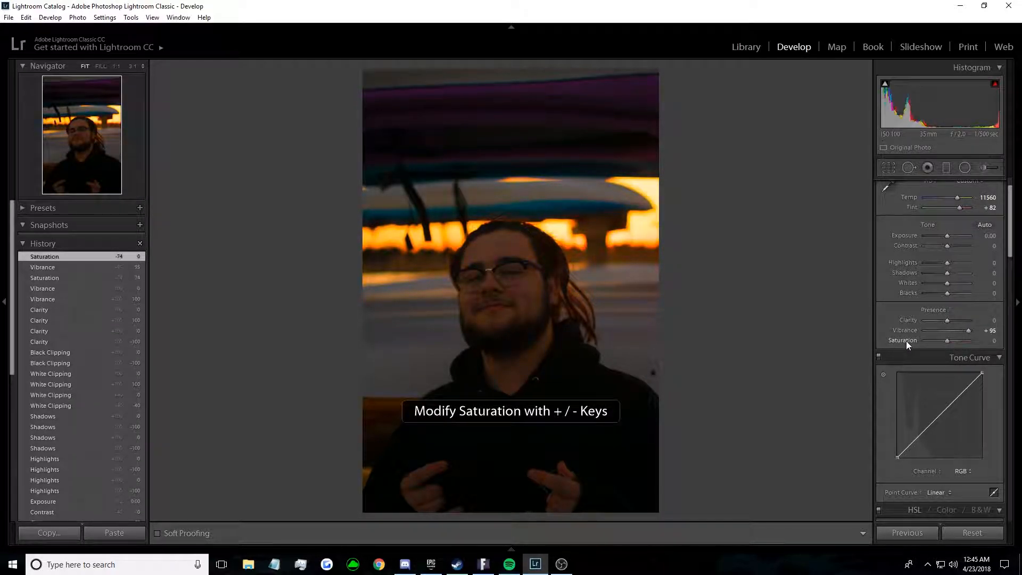
pyautogui.doubleClick(905, 327)
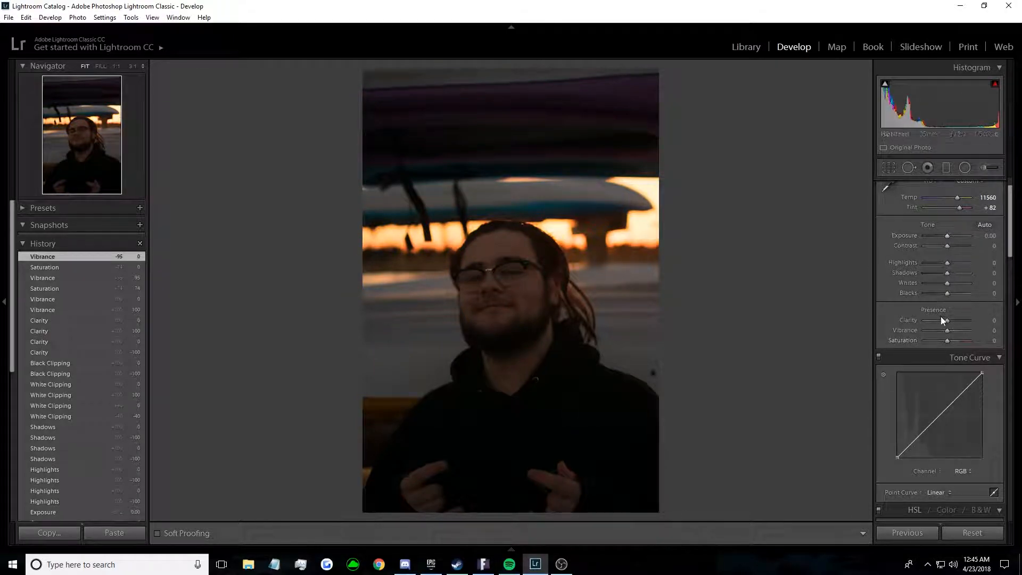
# Step: Retest the highlights adjustment on the photo at -100 and at +100
pyautogui.moveTo(1010, 243); pyautogui.dragTo(1009, 274)
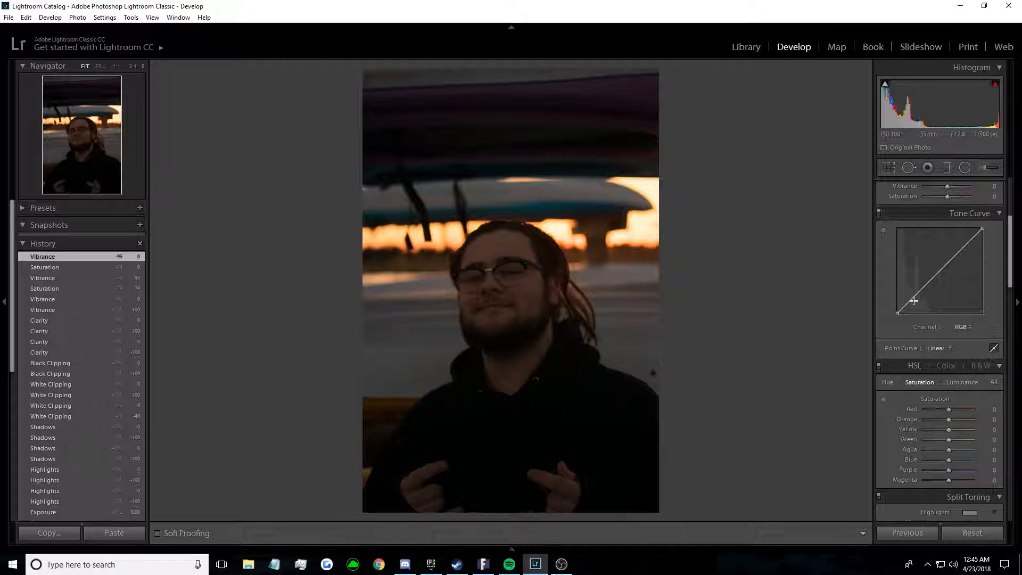
pyautogui.scroll(5, 1017, 260)
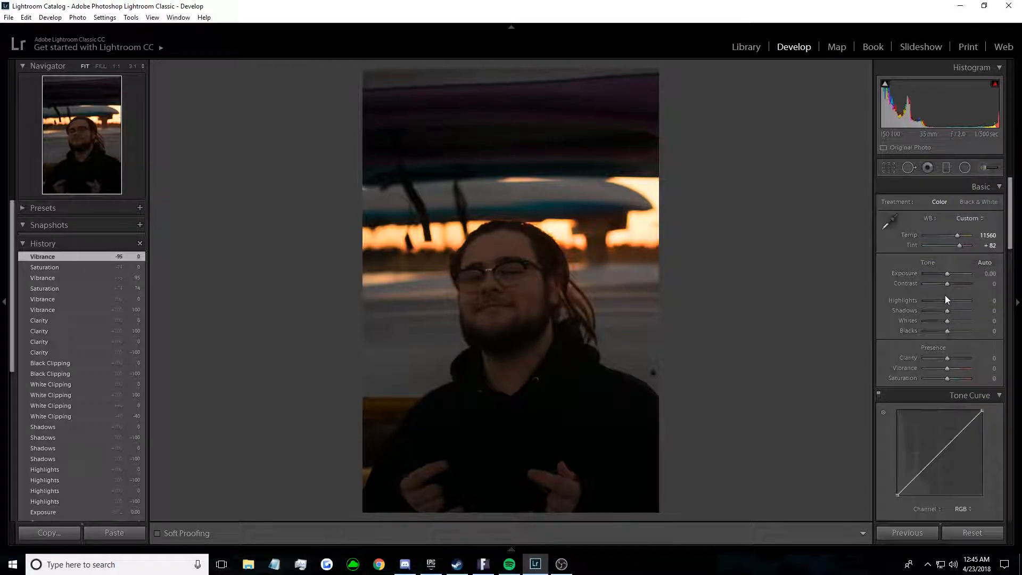
pyautogui.moveTo(949, 301); pyautogui.dragTo(985, 298)
pyautogui.doubleClick(908, 299)
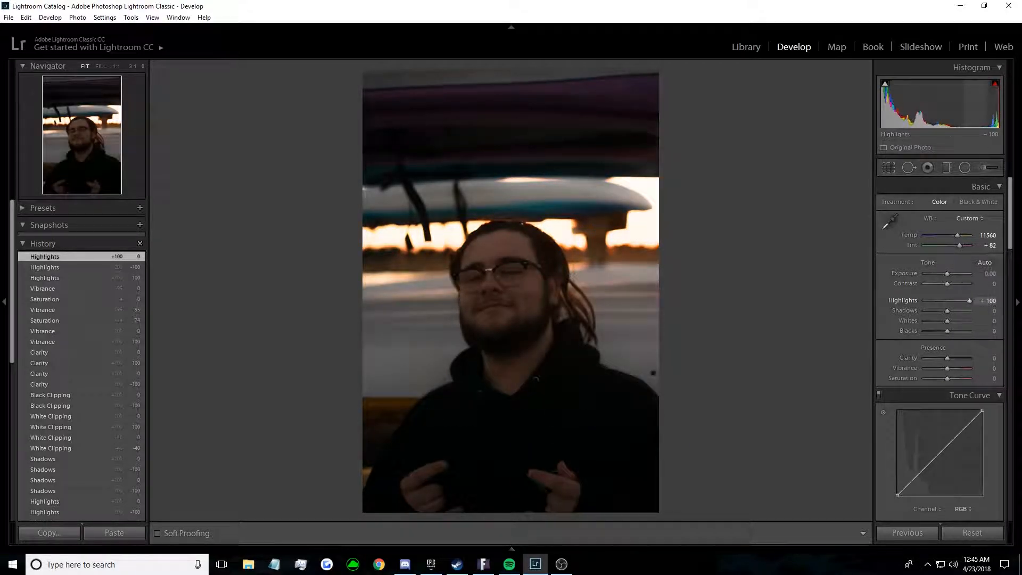
# Step: Try brightening the photo with a steep RGB point curve, flatten the curve to linear, and reset the highlights to 0
pyautogui.scroll(-1, 1009, 226)
pyautogui.moveTo(960, 411); pyautogui.dragTo(931, 353)
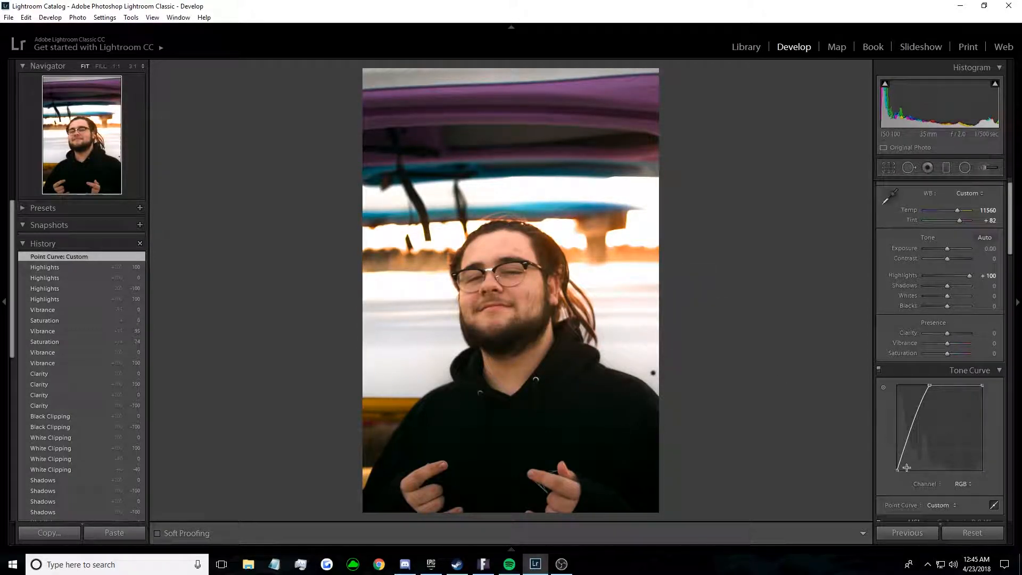
pyautogui.rightClick(929, 386)
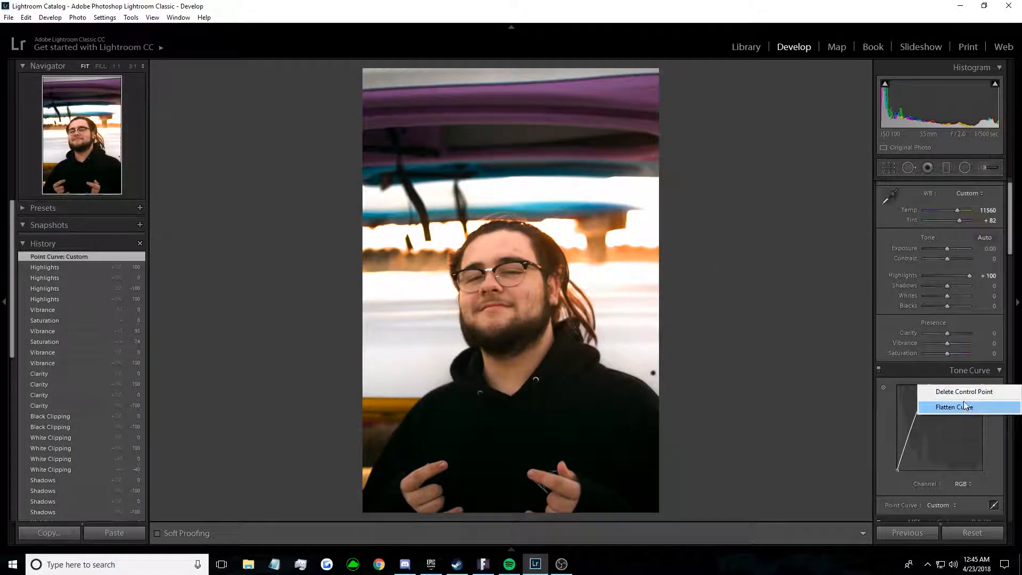
pyautogui.click(988, 407)
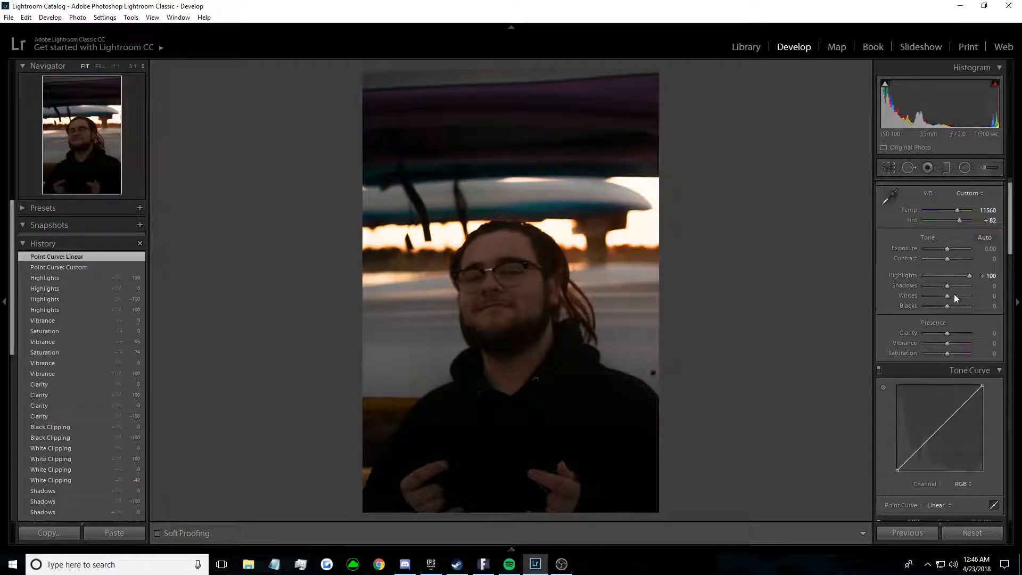
pyautogui.doubleClick(904, 273)
# Step: Show the HSL hue adjustments, test extreme magenta hue shifts, and reset magenta to 0
pyautogui.moveTo(1011, 236); pyautogui.dragTo(1012, 286)
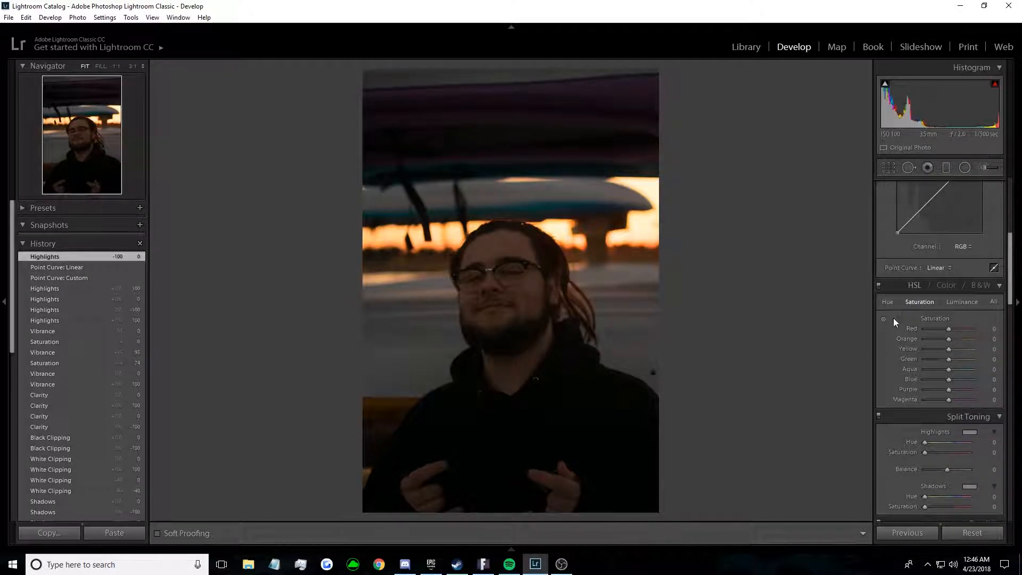
pyautogui.click(888, 302)
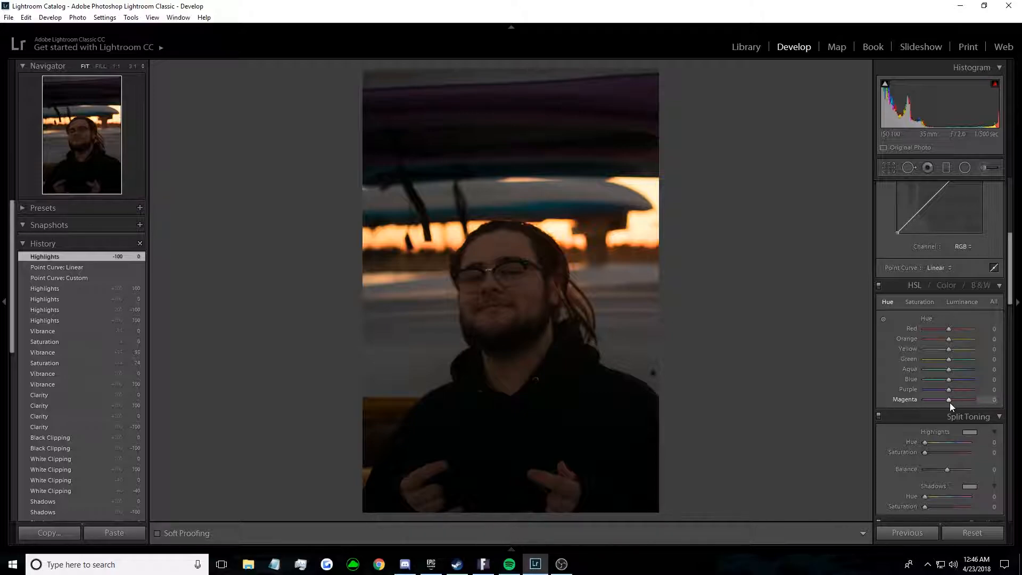
pyautogui.moveTo(949, 400); pyautogui.dragTo(825, 395)
pyautogui.doubleClick(912, 399)
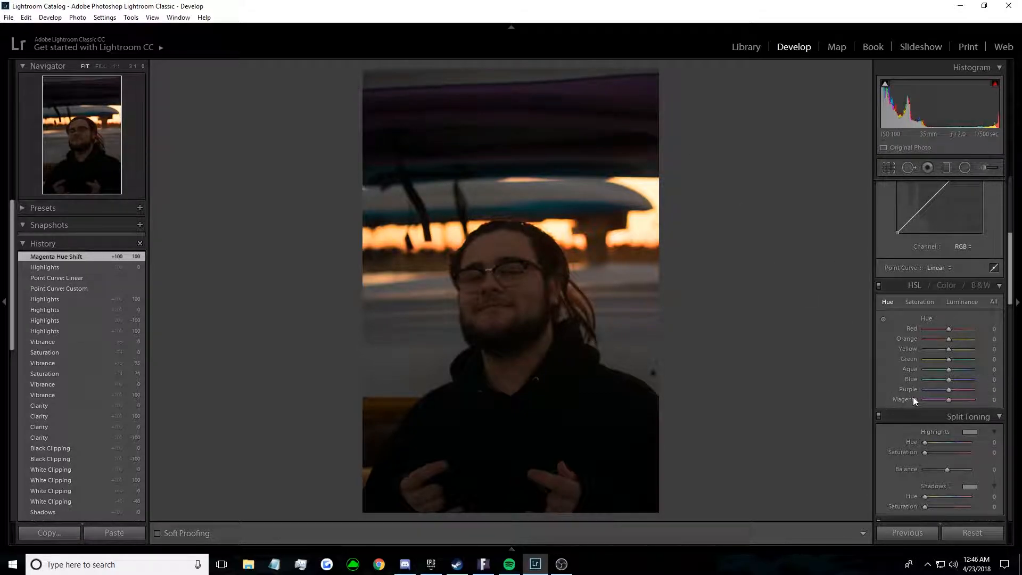
# Step: Test the HSL yellow hue at +100 and -100, and reset it to 0
pyautogui.moveTo(949, 349); pyautogui.dragTo(982, 357)
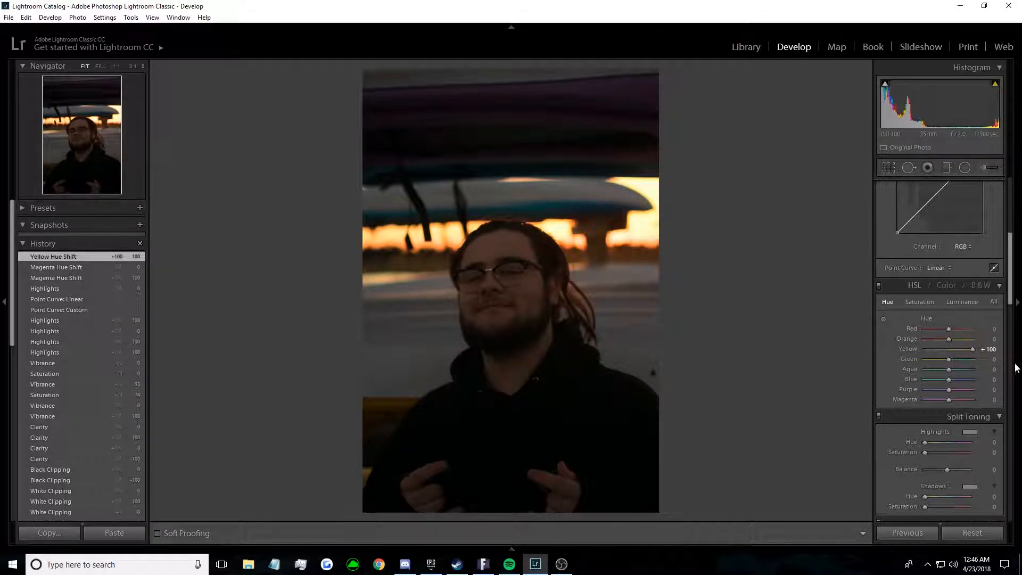
pyautogui.moveTo(973, 350); pyautogui.dragTo(863, 350)
pyautogui.doubleClick(906, 349)
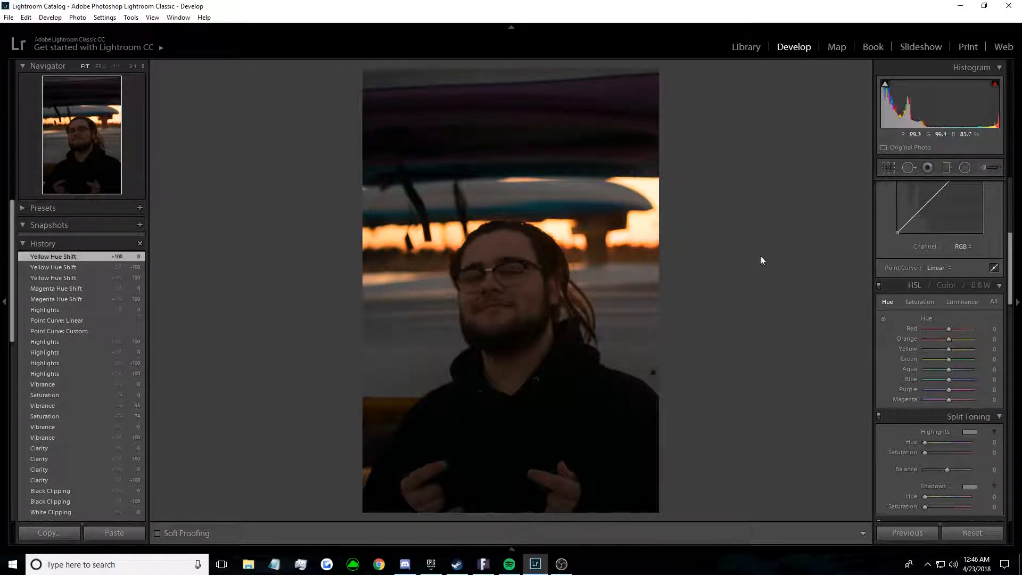
# Step: Try HSL saturation shifts of +89 for red, +100 for orange and yellow, and -100 for magenta and purple
pyautogui.scroll(-1, 1004, 294)
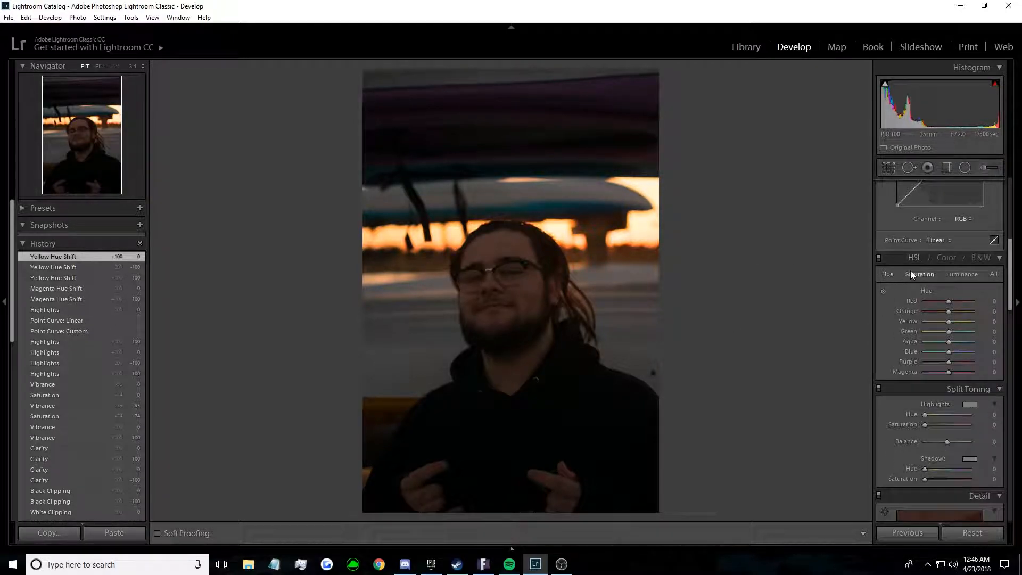
pyautogui.moveTo(1010, 282); pyautogui.dragTo(1014, 227)
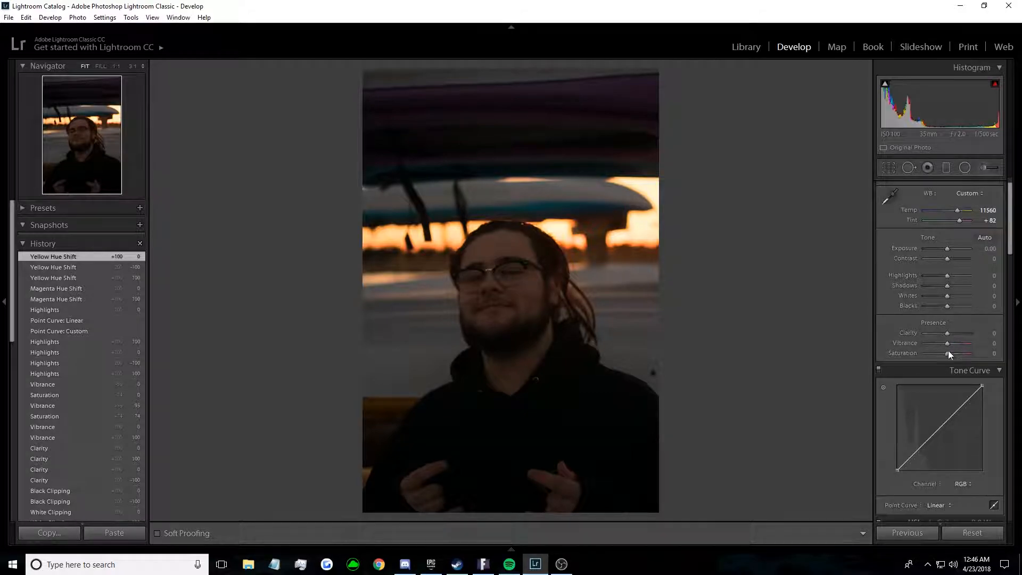
pyautogui.click(1016, 269)
pyautogui.click(1018, 294)
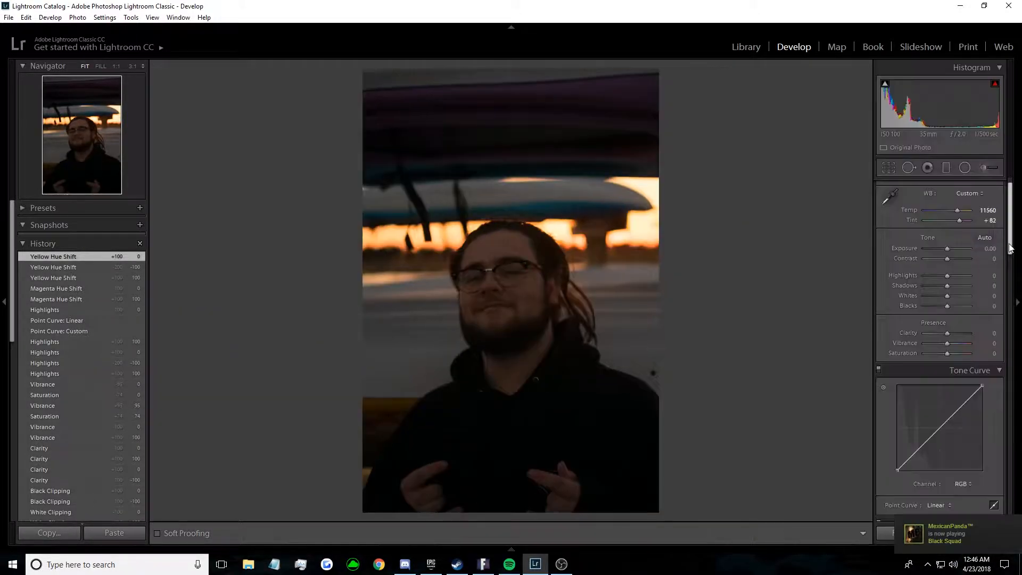
pyautogui.scroll(-5, 947, 385)
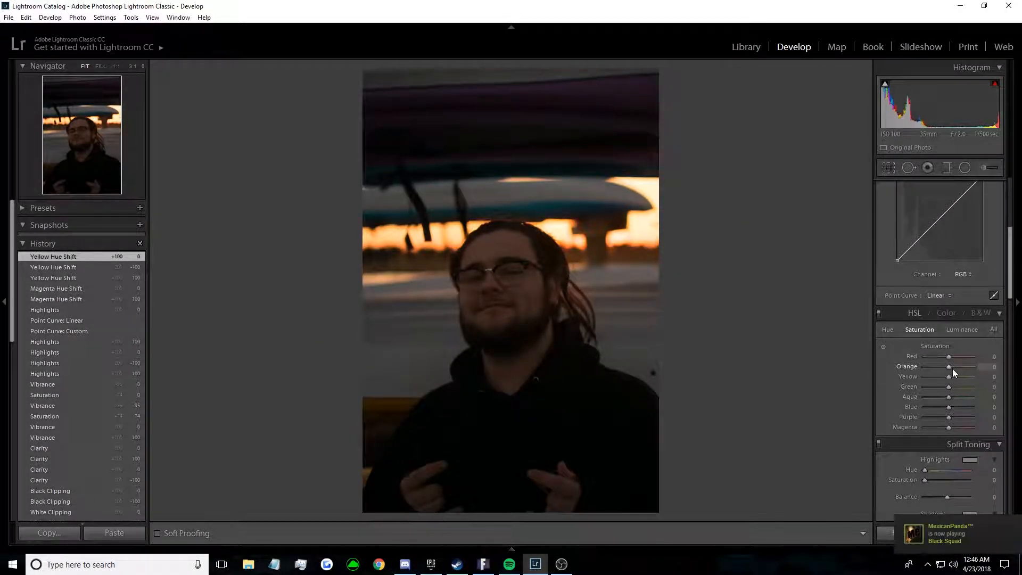
pyautogui.moveTo(949, 376); pyautogui.dragTo(967, 356)
pyautogui.moveTo(949, 427); pyautogui.dragTo(746, 419)
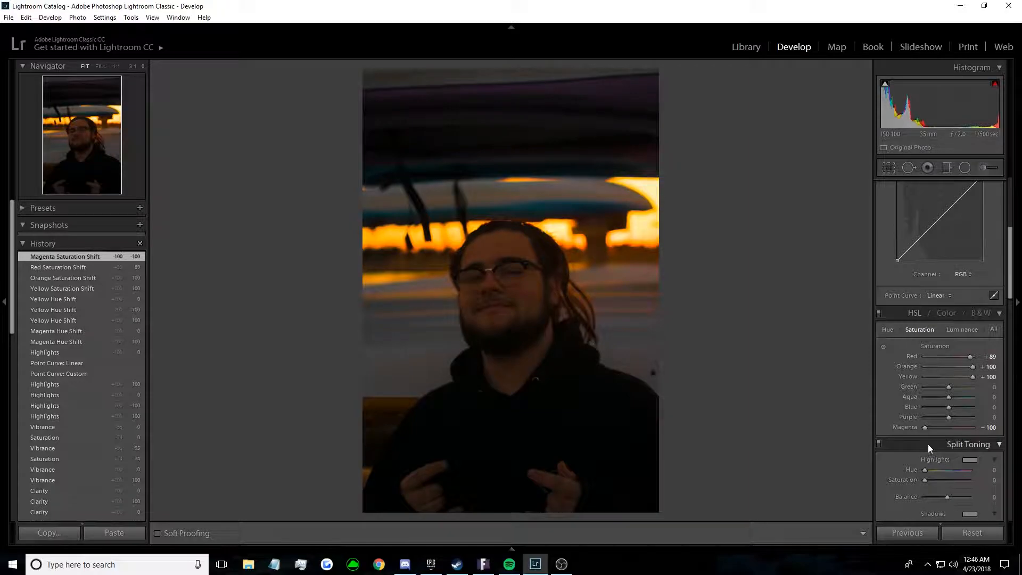
pyautogui.moveTo(949, 417); pyautogui.dragTo(749, 448)
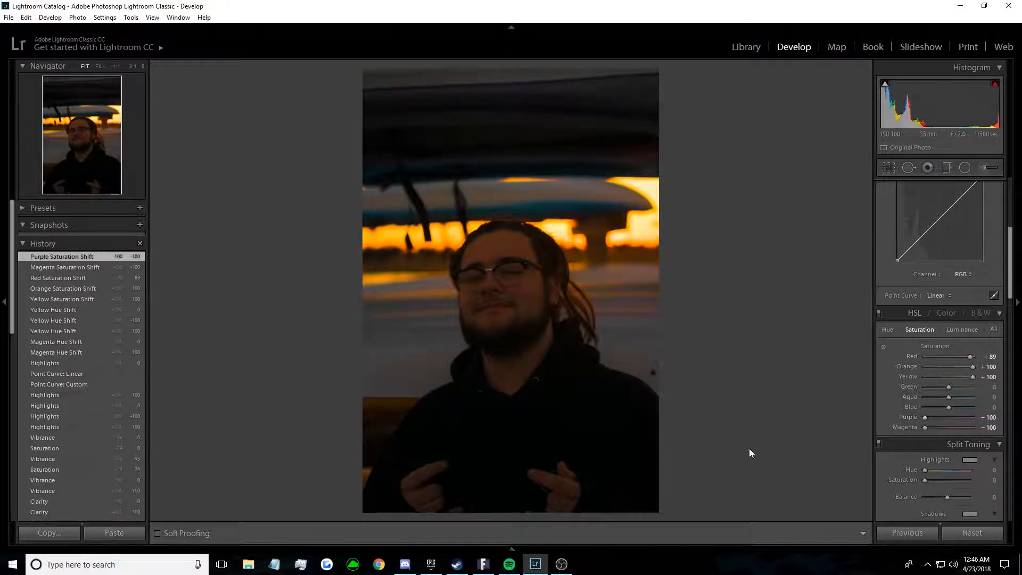
# Step: Reset the magenta, purple, yellow, orange and red saturation shifts to 0
pyautogui.doubleClick(906, 427)
pyautogui.doubleClick(908, 376)
pyautogui.doubleClick(906, 366)
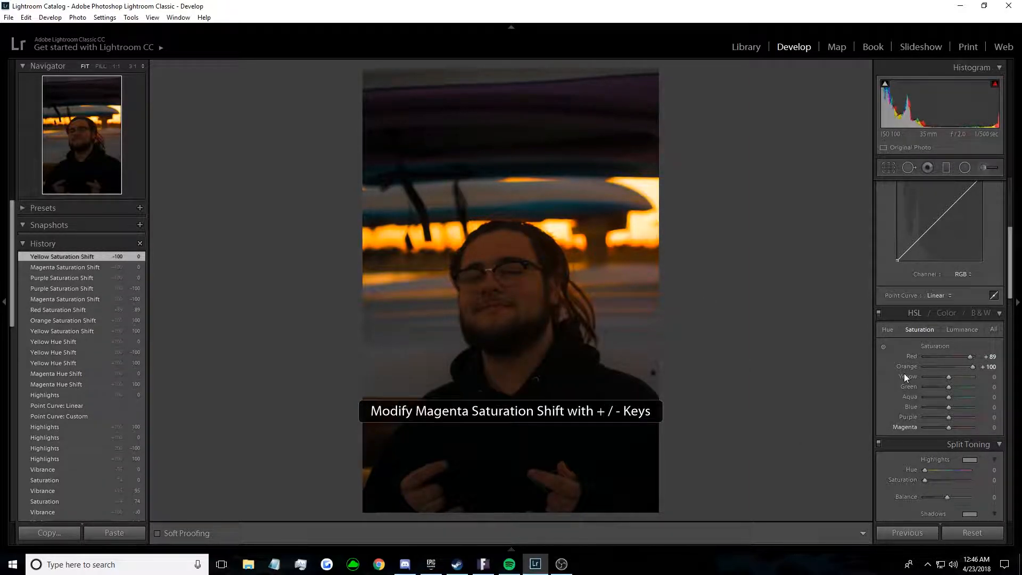
pyautogui.doubleClick(906, 356)
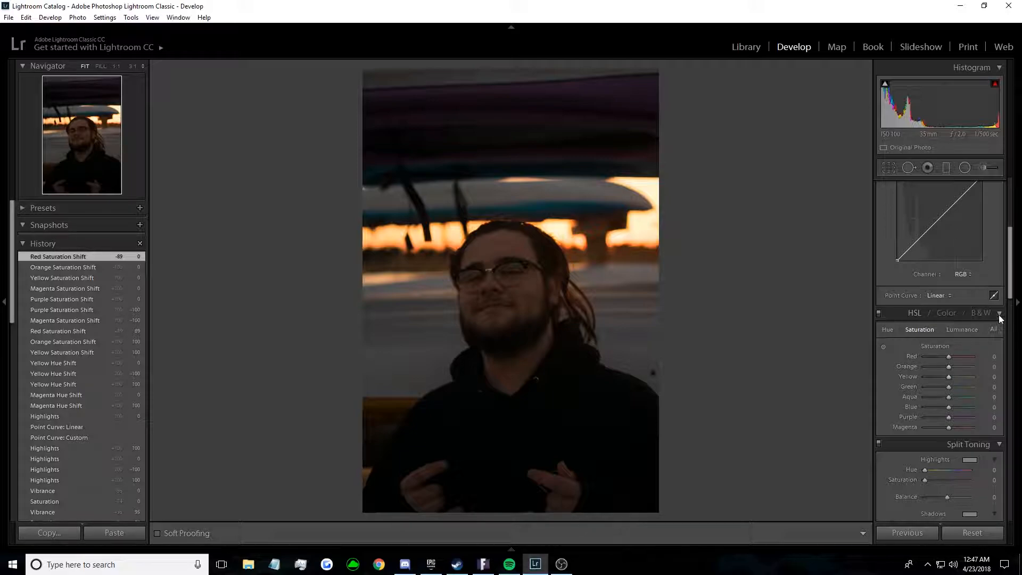
# Step: Test an HSL orange luminance of -78, inspecting the bright sky up close, and reset it to 0
pyautogui.click(973, 331)
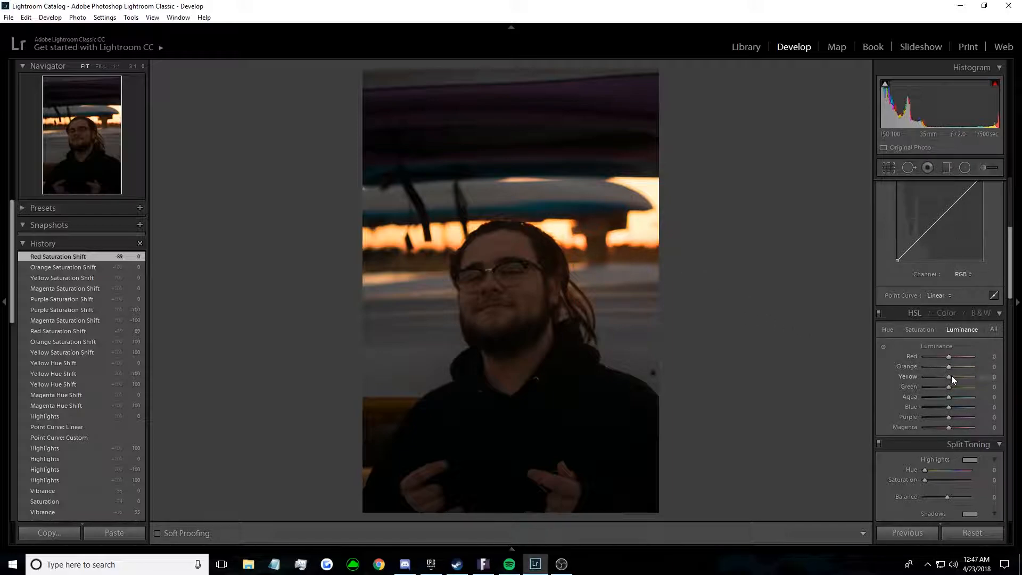
pyautogui.moveTo(947, 369); pyautogui.dragTo(932, 371)
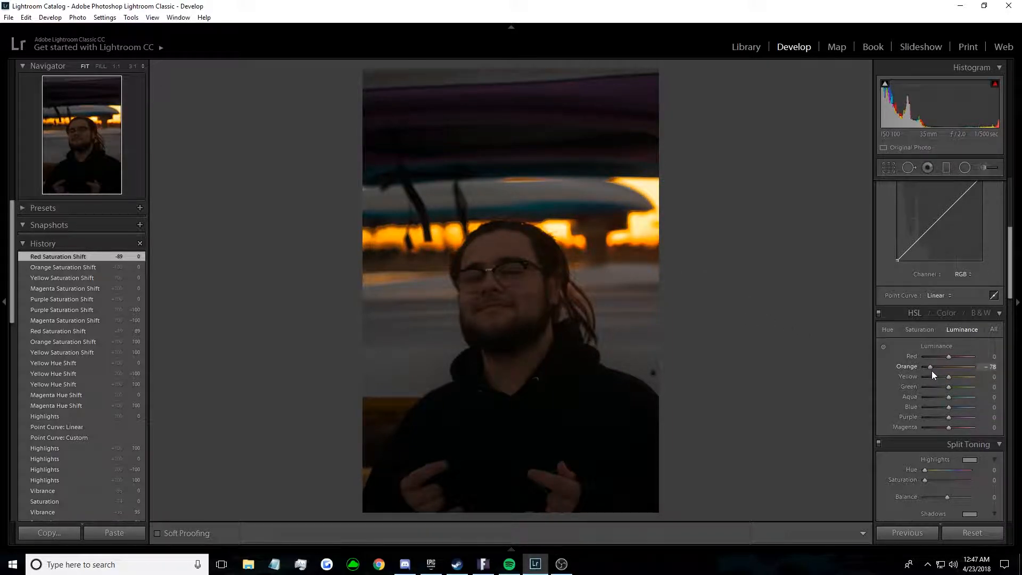
pyautogui.click(647, 248)
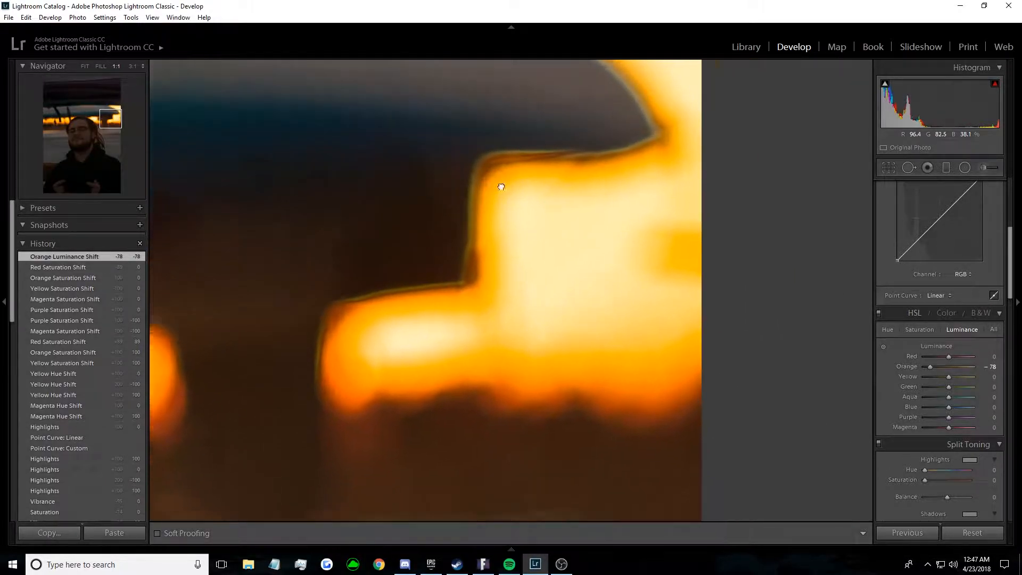
pyautogui.click(519, 233)
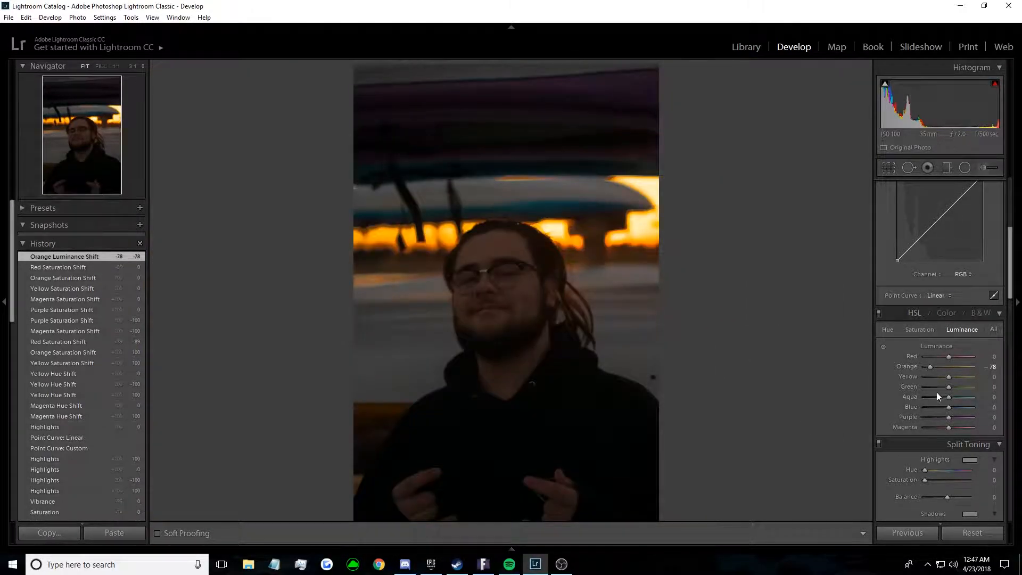
pyautogui.doubleClick(906, 365)
# Step: Raise the orange luminance to +62 and check its effect on the bright sky
pyautogui.moveTo(957, 369); pyautogui.dragTo(964, 369)
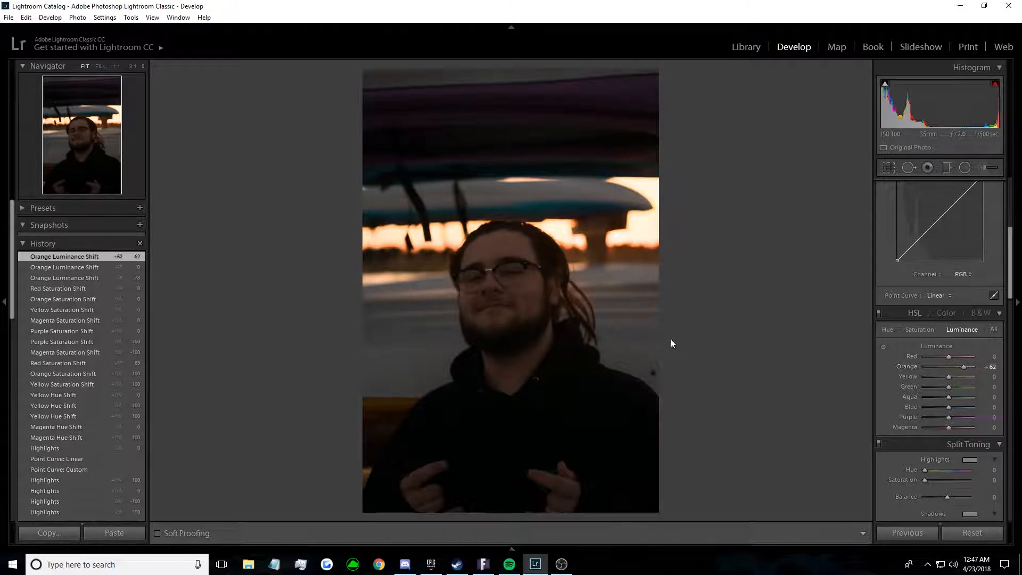
pyautogui.click(646, 228)
pyautogui.click(624, 206)
# Step: Compare the effect with highlights at -43, and reset both the highlights and the orange luminance to 0
pyautogui.scroll(5, 958, 239)
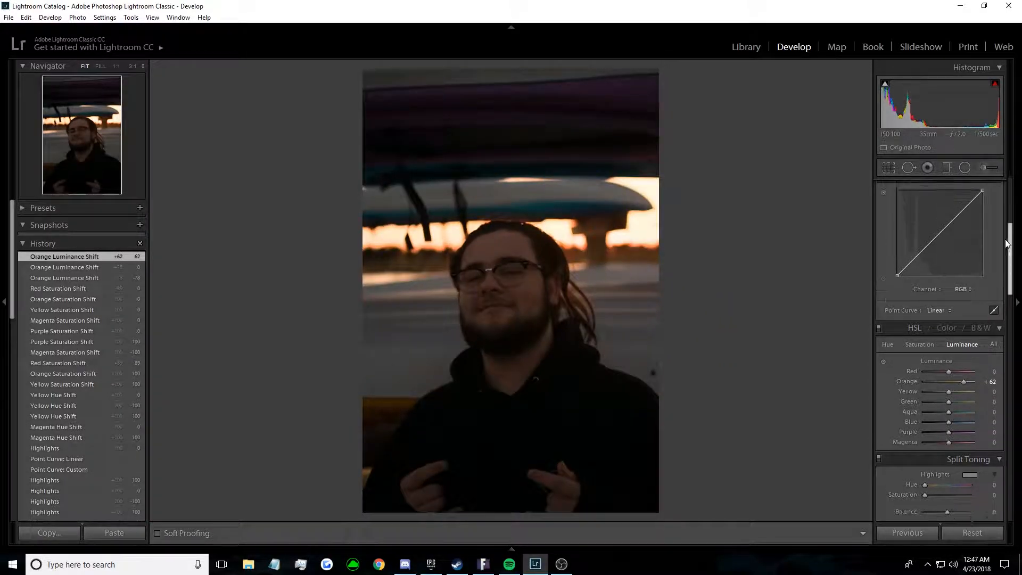
pyautogui.moveTo(948, 300); pyautogui.dragTo(937, 300)
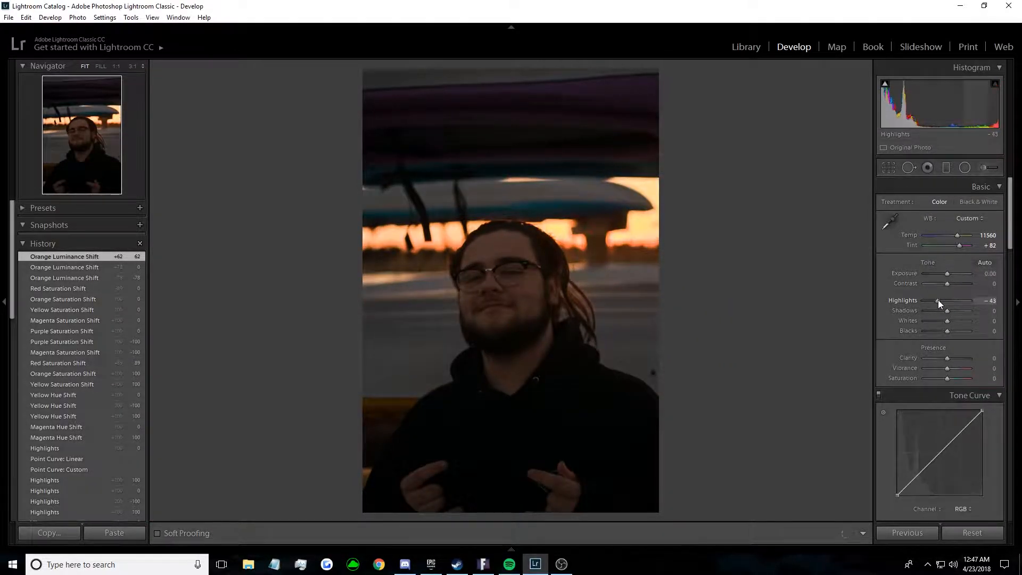
pyautogui.doubleClick(899, 302)
pyautogui.moveTo(1007, 234); pyautogui.dragTo(1006, 276)
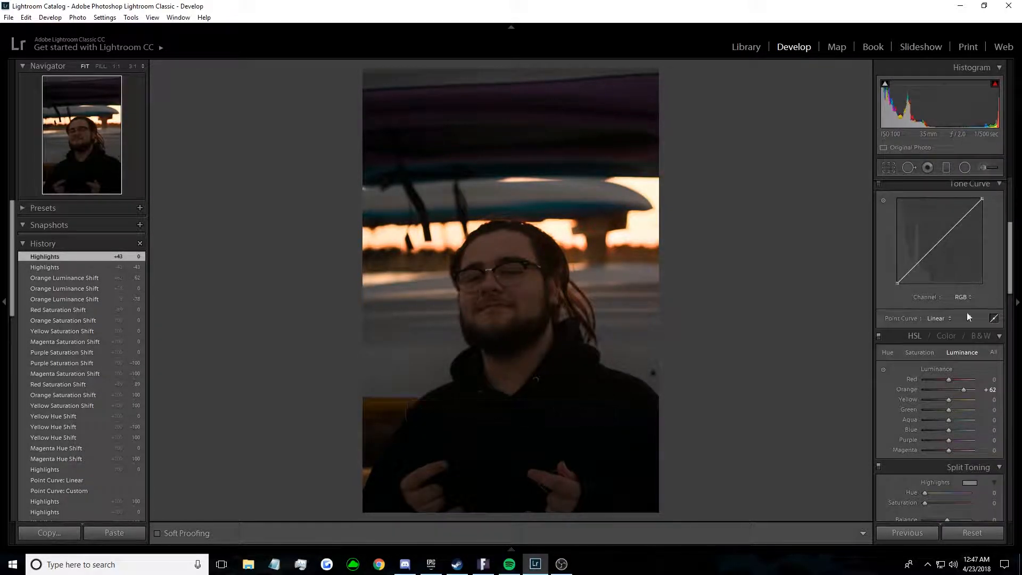
pyautogui.doubleClick(913, 390)
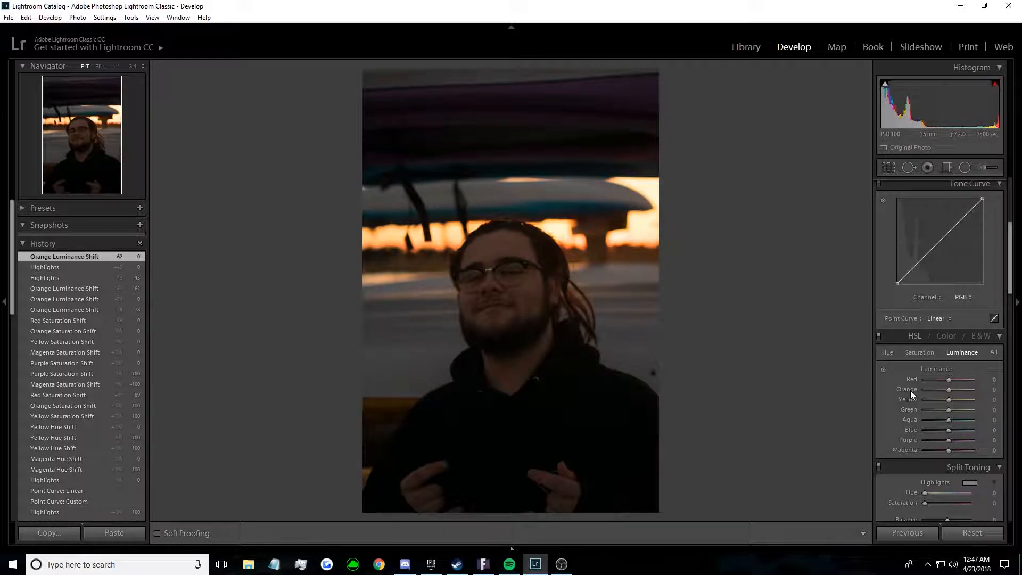
# Step: Tint the split toning highlights a strong red-pink with hue 345 and saturation 86
pyautogui.moveTo(1010, 259); pyautogui.dragTo(1010, 288)
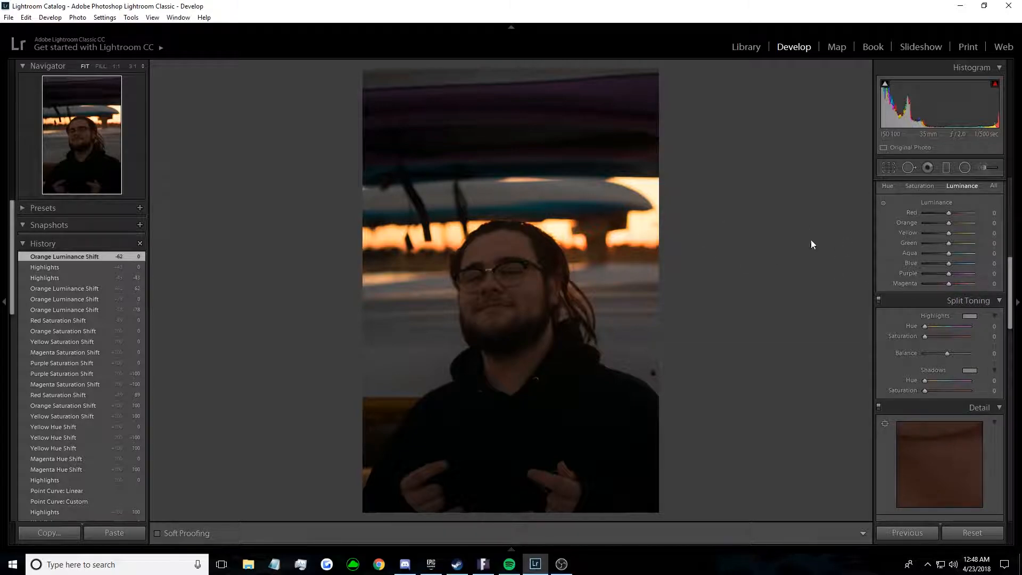
pyautogui.click(973, 317)
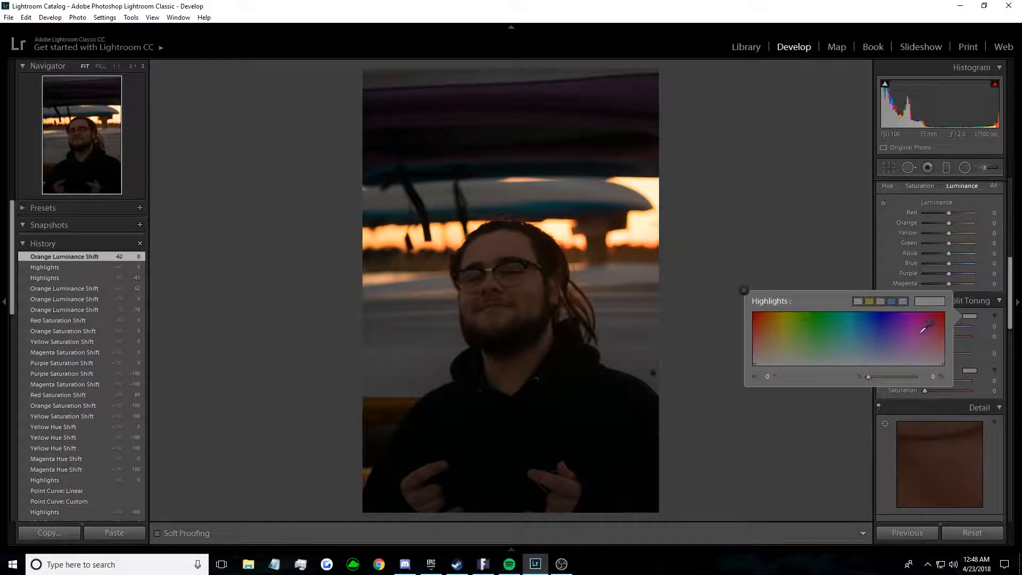
pyautogui.click(937, 320)
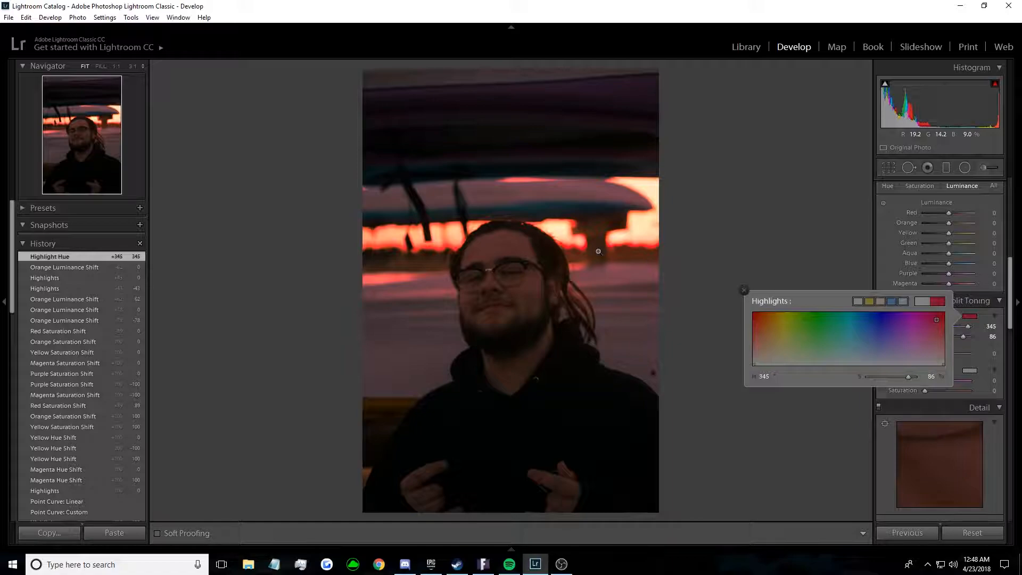
pyautogui.click(839, 288)
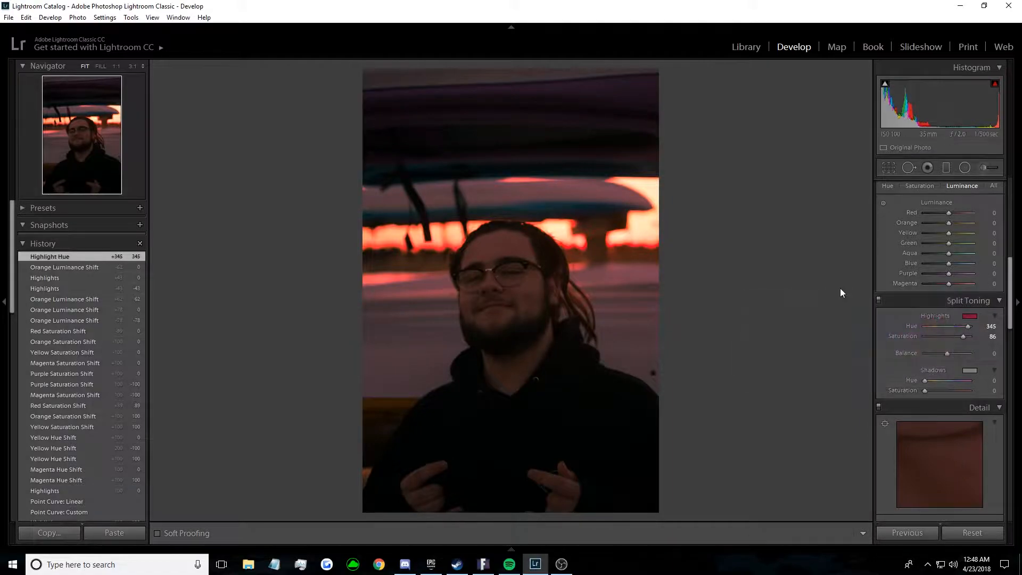
# Step: Soften the highlight tint to hue 317 and saturation 18, and compare the photo with split toning off and on
pyautogui.moveTo(962, 324); pyautogui.dragTo(931, 341)
pyautogui.click(970, 317)
pyautogui.click(777, 258)
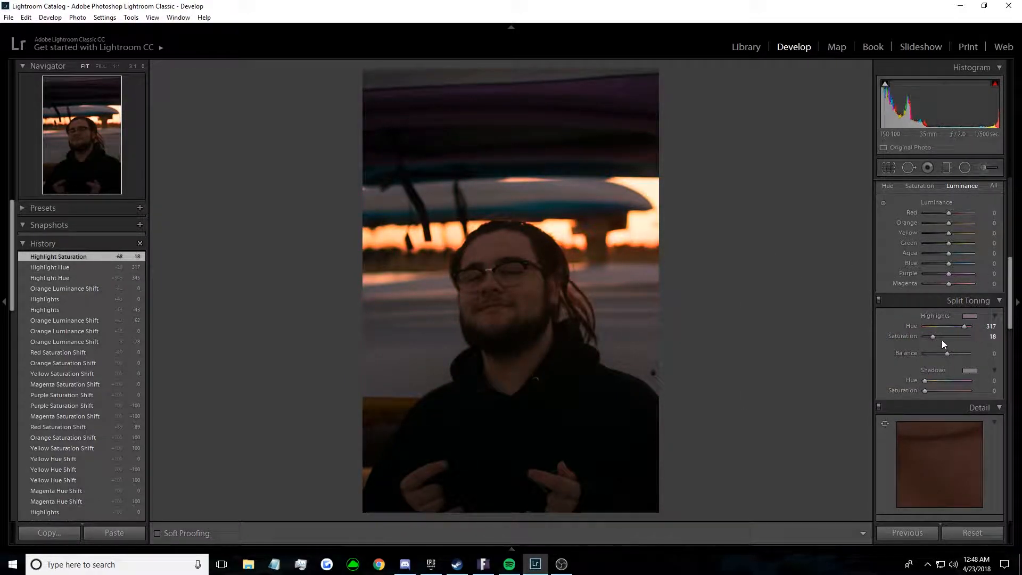
pyautogui.click(879, 299)
pyautogui.click(878, 300)
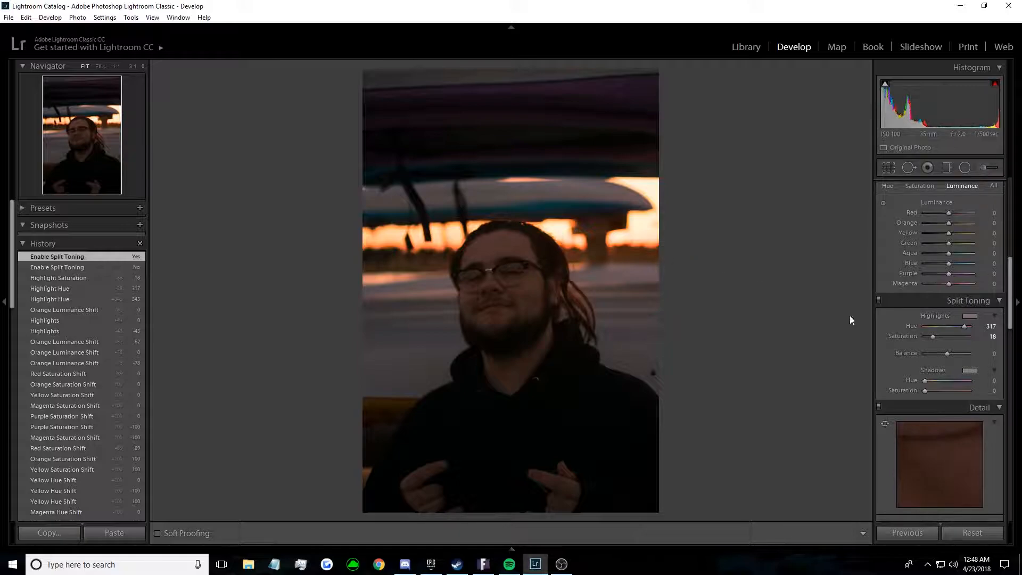
# Step: Tint the split toning shadows blue with hue 237 and saturation 27, and compare with split toning off and on
pyautogui.click(967, 371)
pyautogui.moveTo(901, 366); pyautogui.dragTo(878, 370)
pyautogui.click(818, 292)
pyautogui.moveTo(965, 391); pyautogui.dragTo(936, 390)
pyautogui.click(878, 300)
pyautogui.click(878, 300)
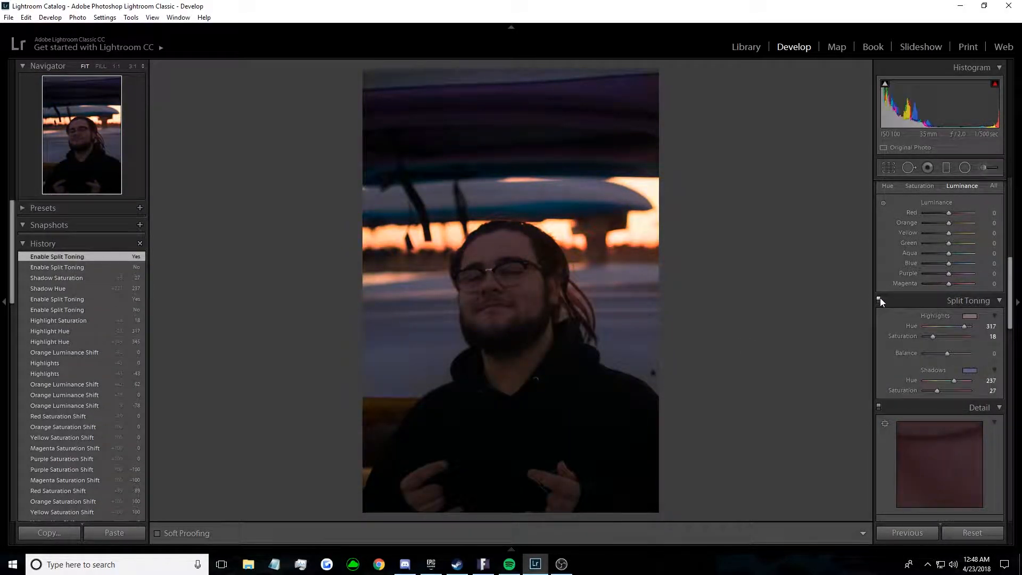
# Step: Reset the split toning hue and saturation to 0 for both shadows and highlights
pyautogui.doubleClick(902, 391)
pyautogui.doubleClick(911, 336)
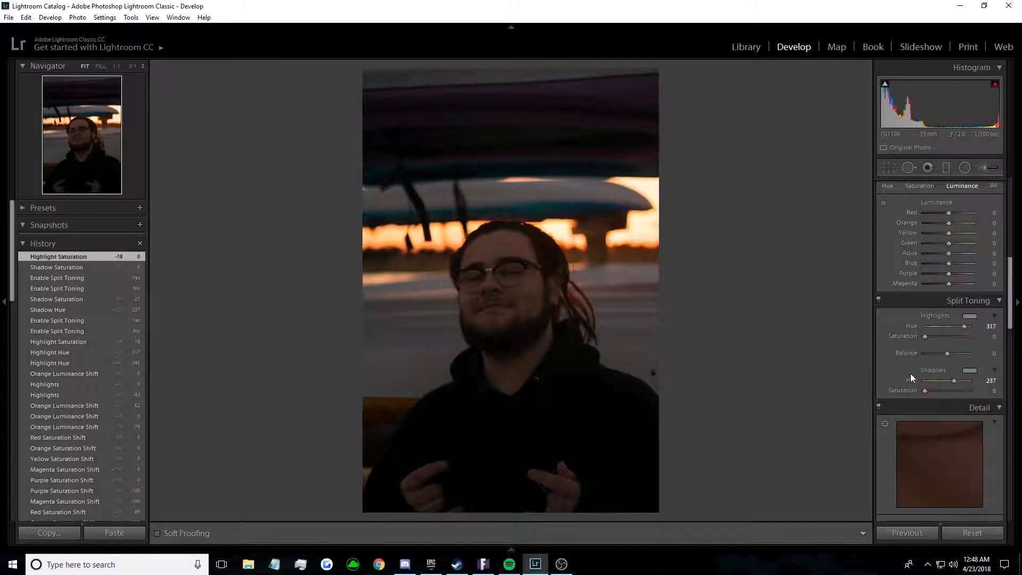
pyautogui.doubleClick(912, 379)
pyautogui.doubleClick(910, 325)
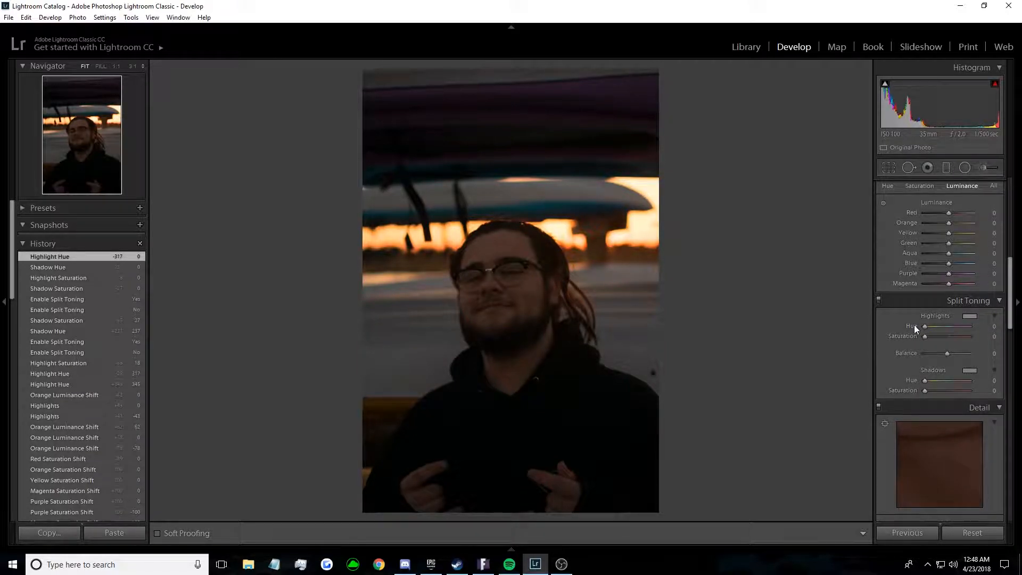
# Step: Test a sharpening amount of 150 on a darker area in the Detail preview, and reset it to 25
pyautogui.scroll(-1, 1009, 292)
pyautogui.scroll(-5, 1010, 292)
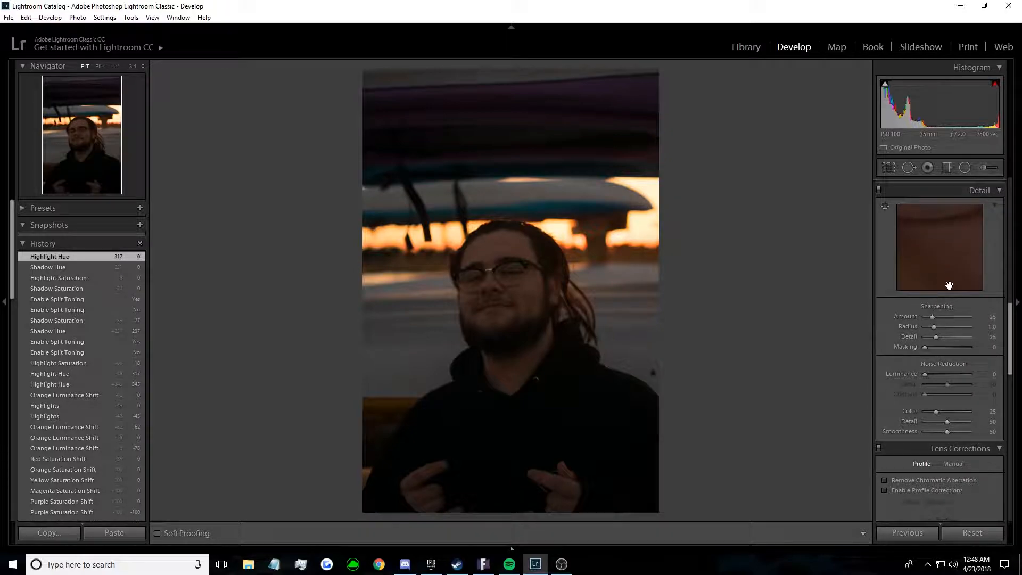
pyautogui.click(934, 238)
pyautogui.moveTo(942, 232); pyautogui.dragTo(935, 229)
pyautogui.moveTo(932, 316); pyautogui.dragTo(969, 314)
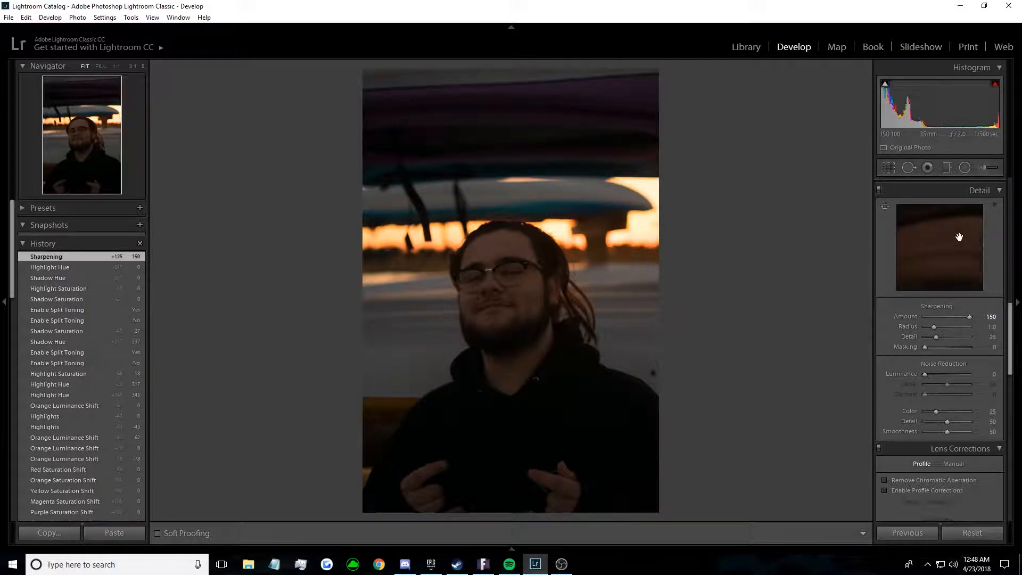
pyautogui.doubleClick(909, 318)
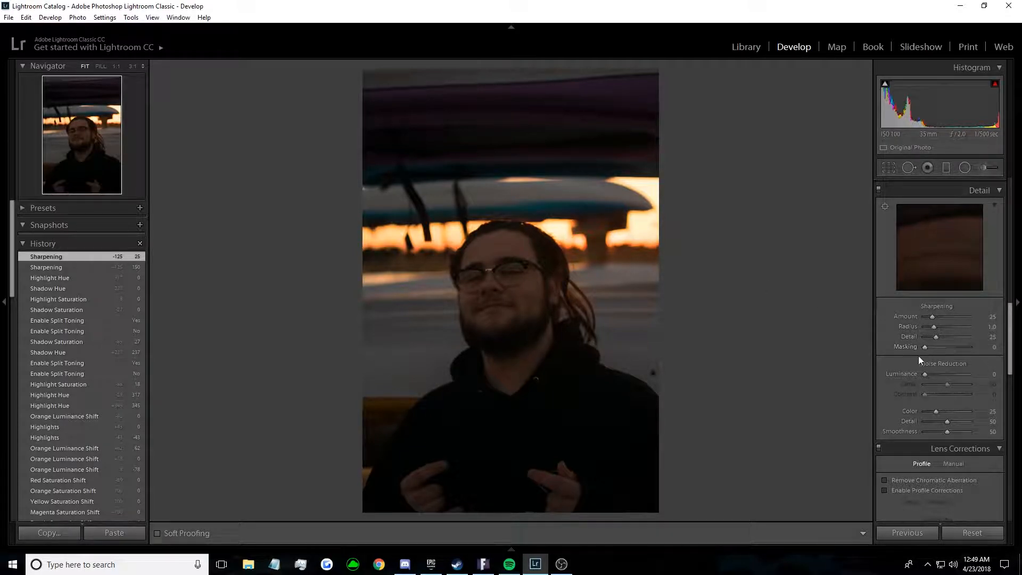
# Step: Set the sharpening masking to 20
pyautogui.moveTo(924, 345); pyautogui.dragTo(931, 344)
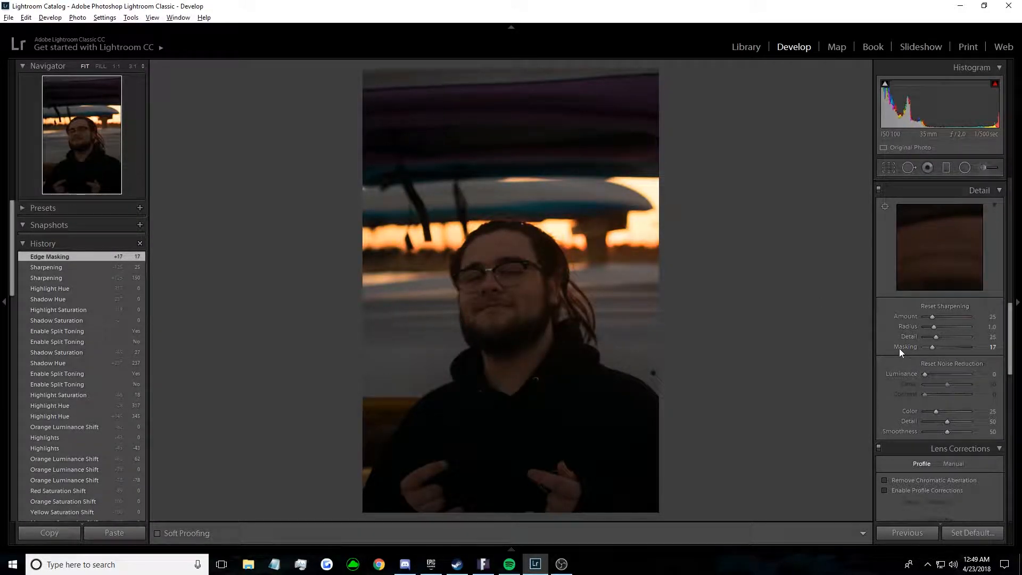
pyautogui.moveTo(932, 347); pyautogui.dragTo(934, 347)
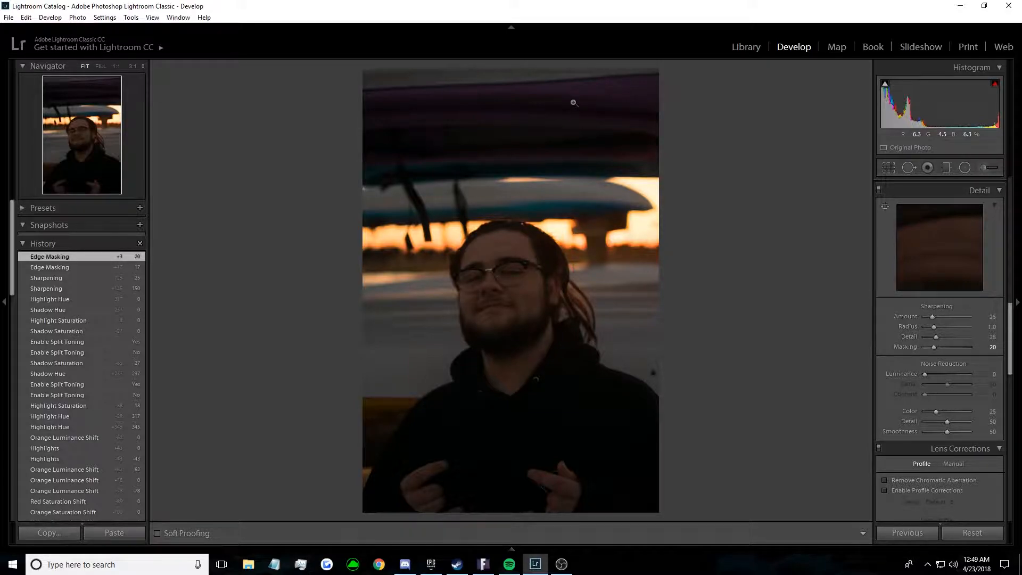
# Step: Lower the clarity of the photo to -100
pyautogui.scroll(10, 955, 341)
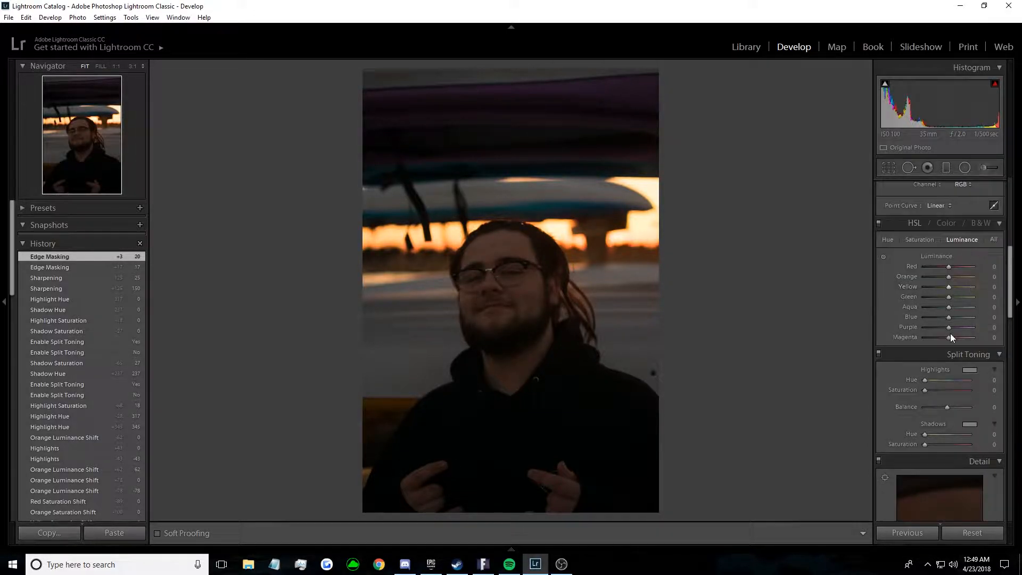
pyautogui.moveTo(947, 305); pyautogui.dragTo(905, 302)
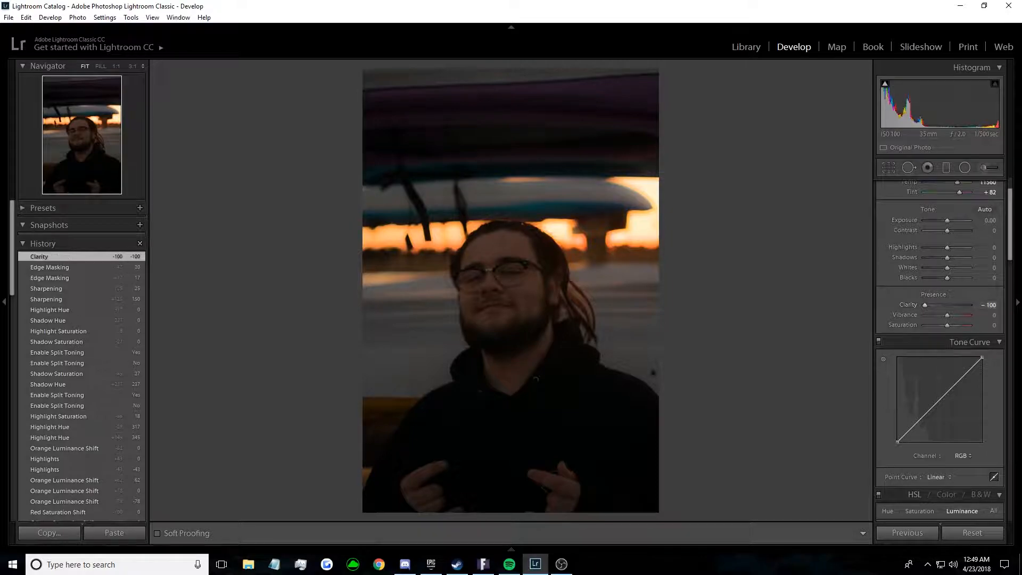
# Step: Reset the clarity to 0 and examine the dark purple boat area at full size
pyautogui.doubleClick(909, 303)
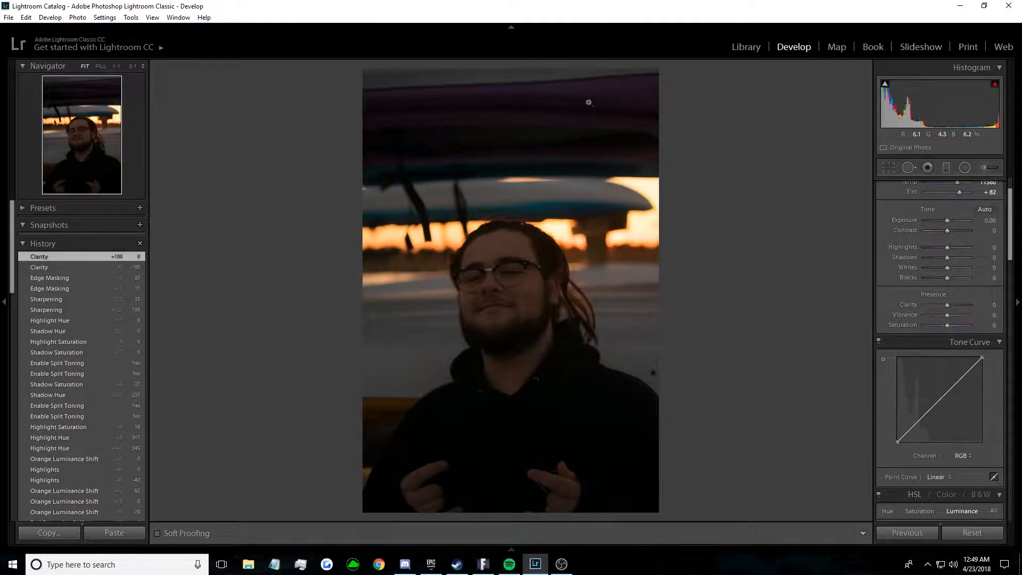
pyautogui.click(568, 94)
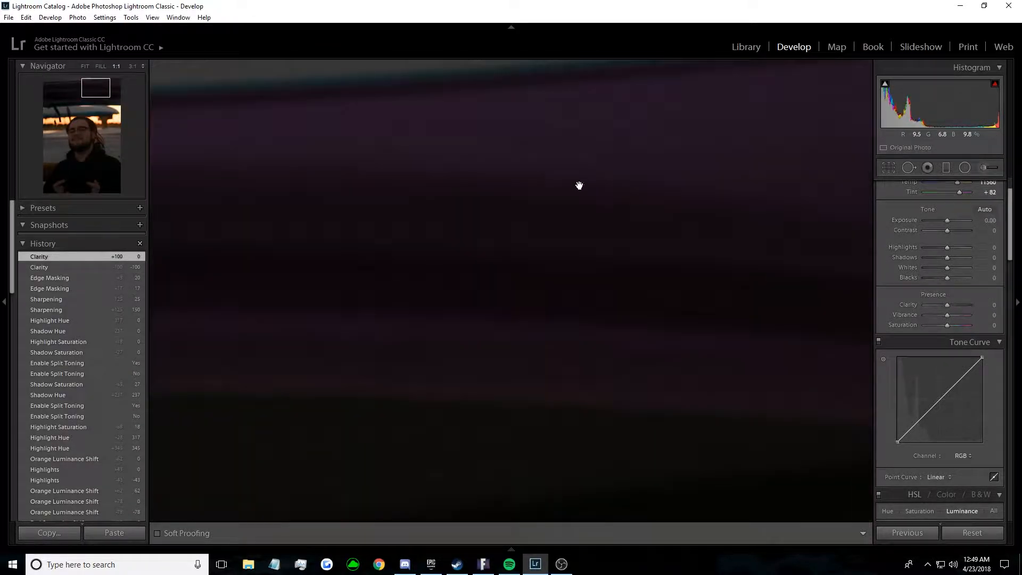
pyautogui.click(566, 151)
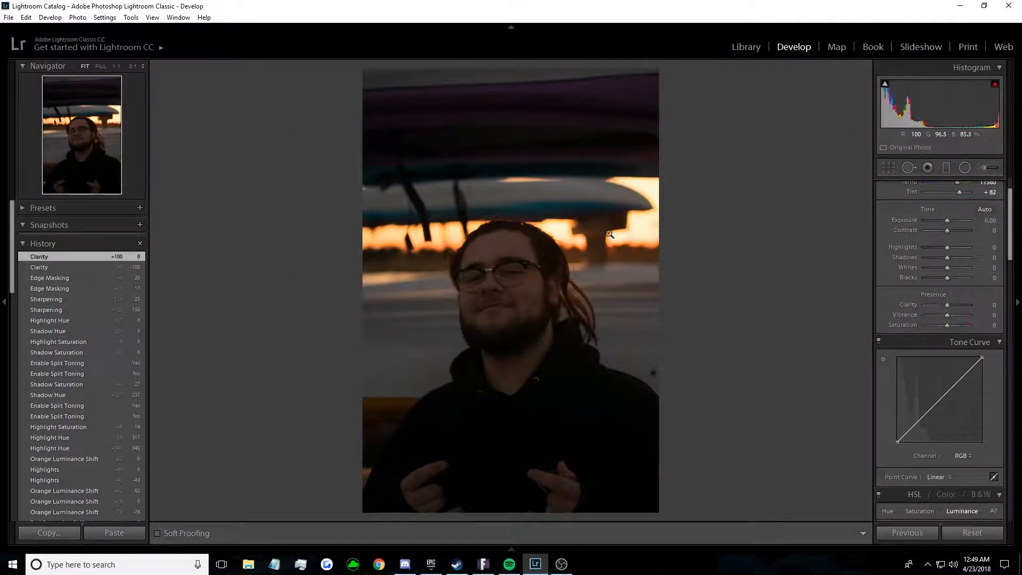
pyautogui.click(536, 266)
pyautogui.click(743, 221)
# Step: Test a luminance noise reduction of 100, check the bright sky area at full size, and reset it to 0
pyautogui.moveTo(1017, 236); pyautogui.dragTo(1011, 353)
pyautogui.moveTo(922, 358); pyautogui.dragTo(990, 360)
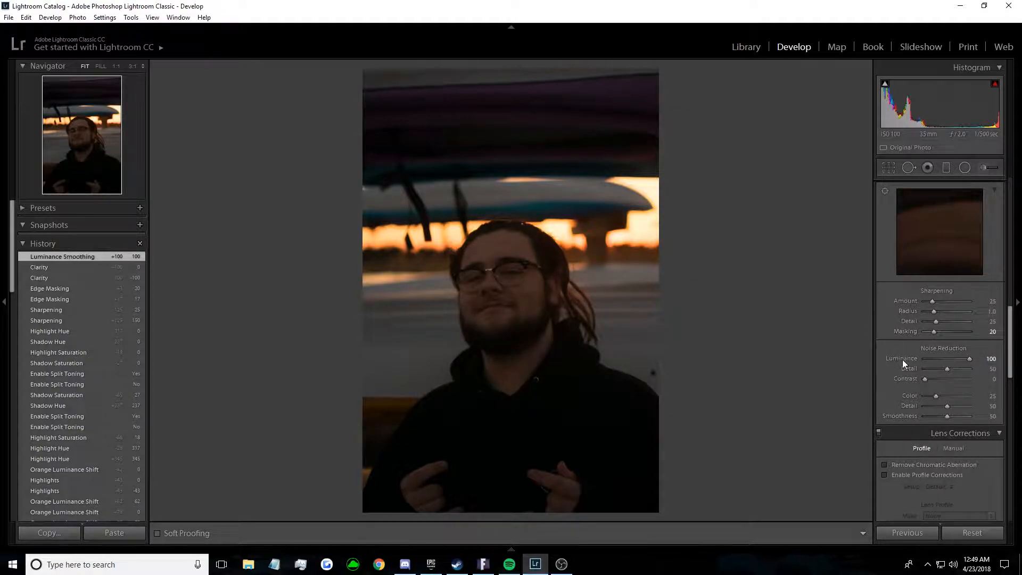
pyautogui.click(658, 253)
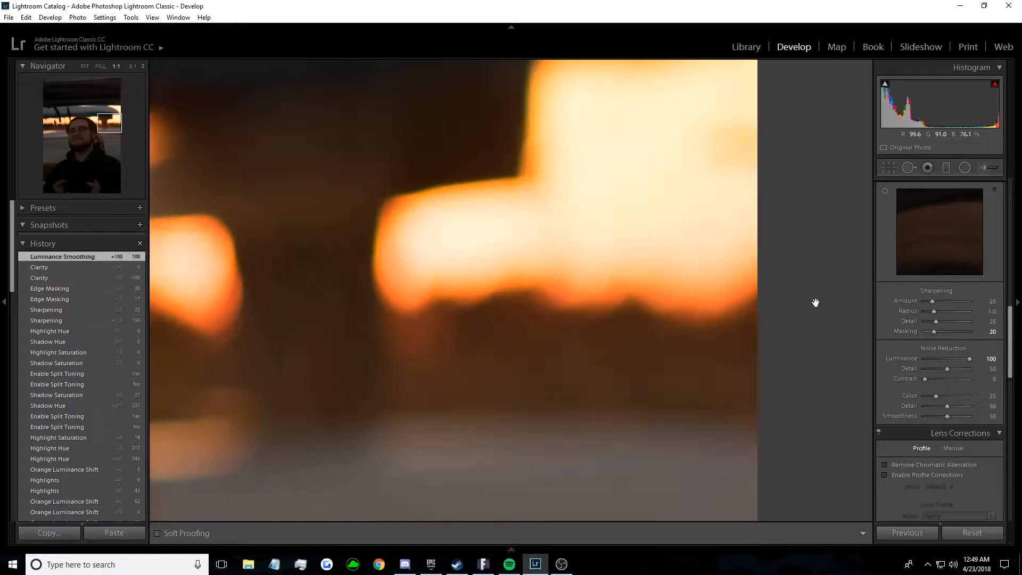
pyautogui.doubleClick(906, 359)
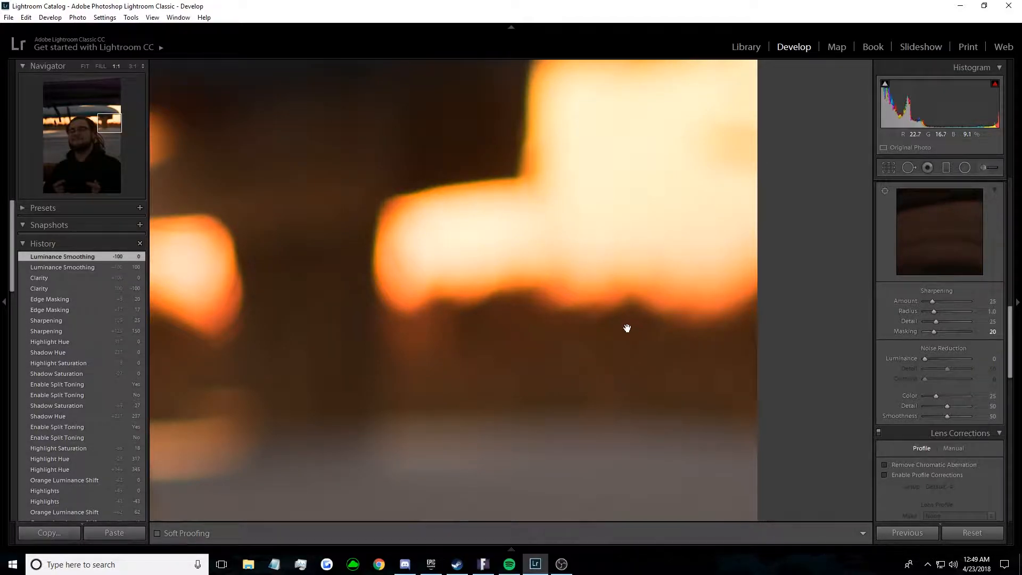
pyautogui.click(628, 326)
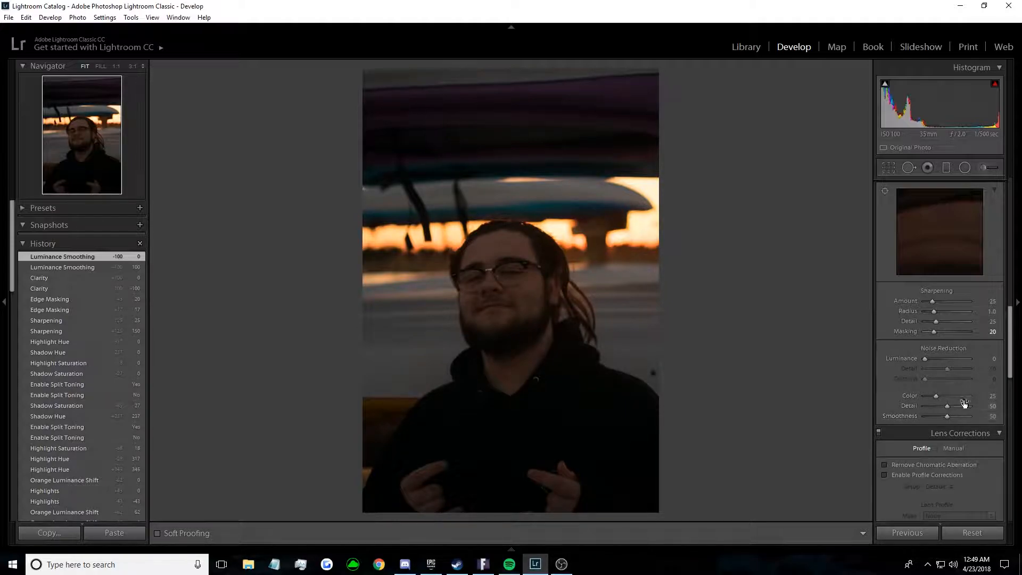
# Step: Enable chromatic aberration removal and lens profile corrections, switching the profile off and on again to compare
pyautogui.scroll(-1, 951, 376)
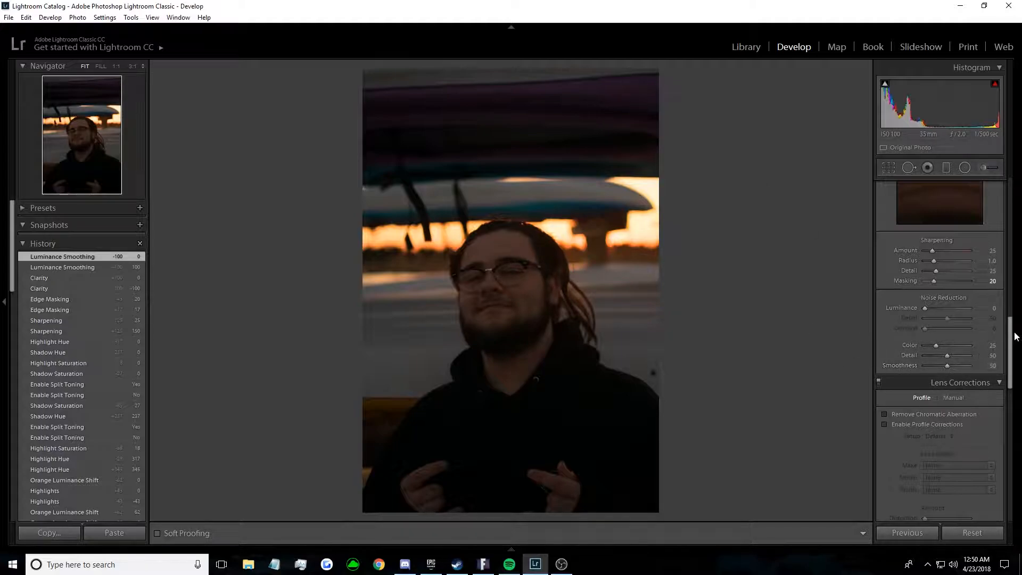
pyautogui.scroll(-3, 1010, 326)
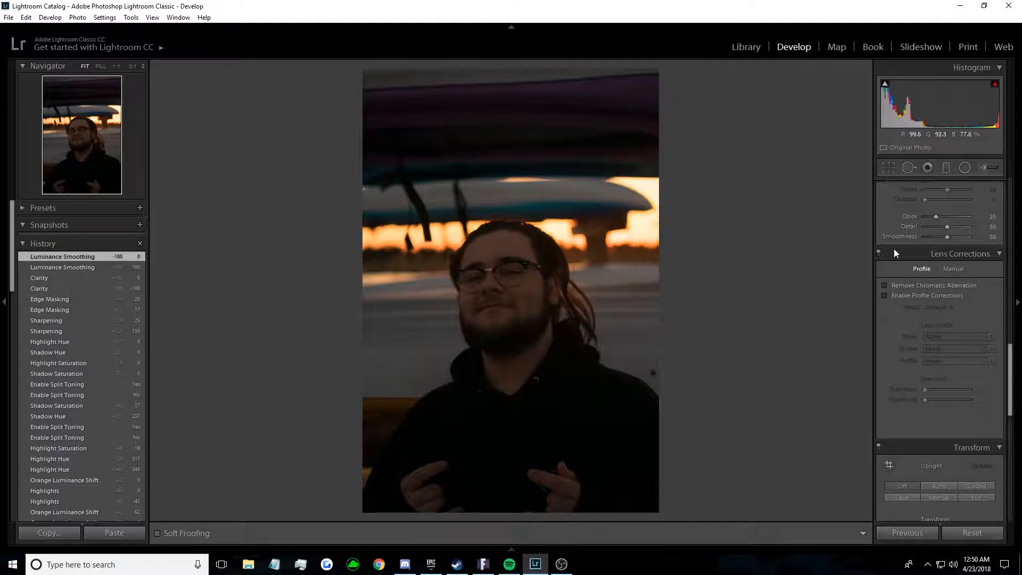
pyautogui.click(885, 285)
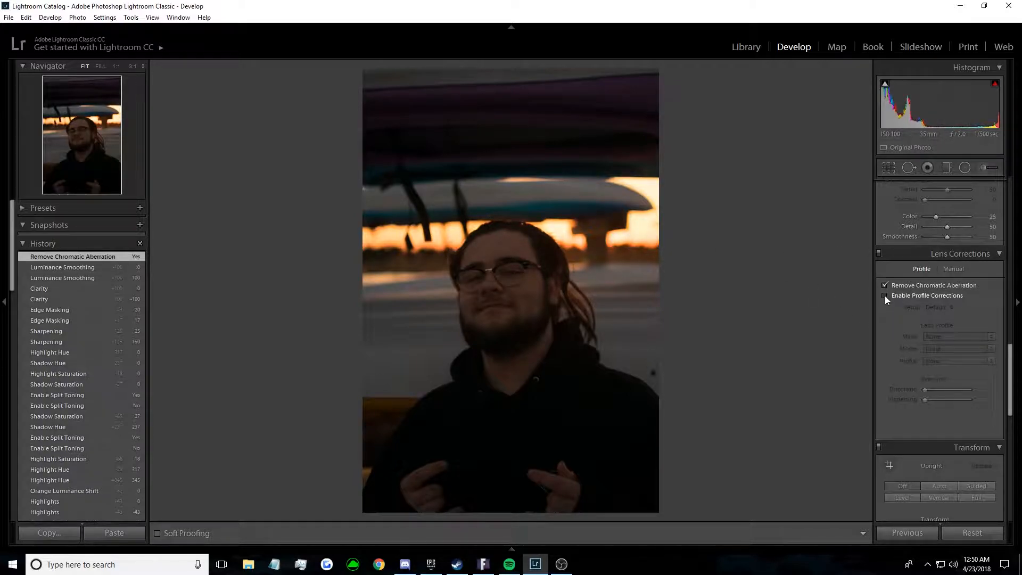
pyautogui.click(885, 295)
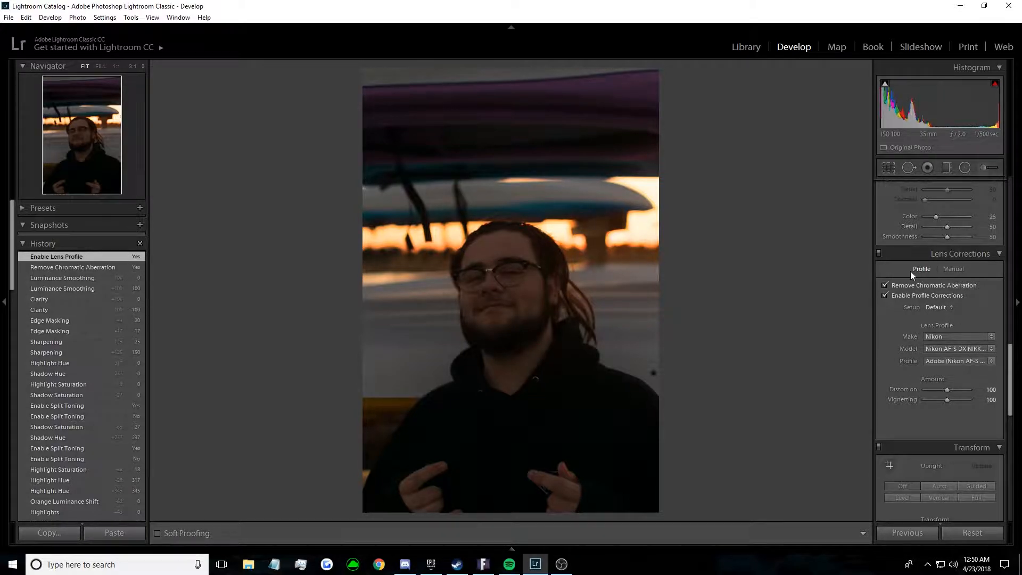
pyautogui.click(885, 295)
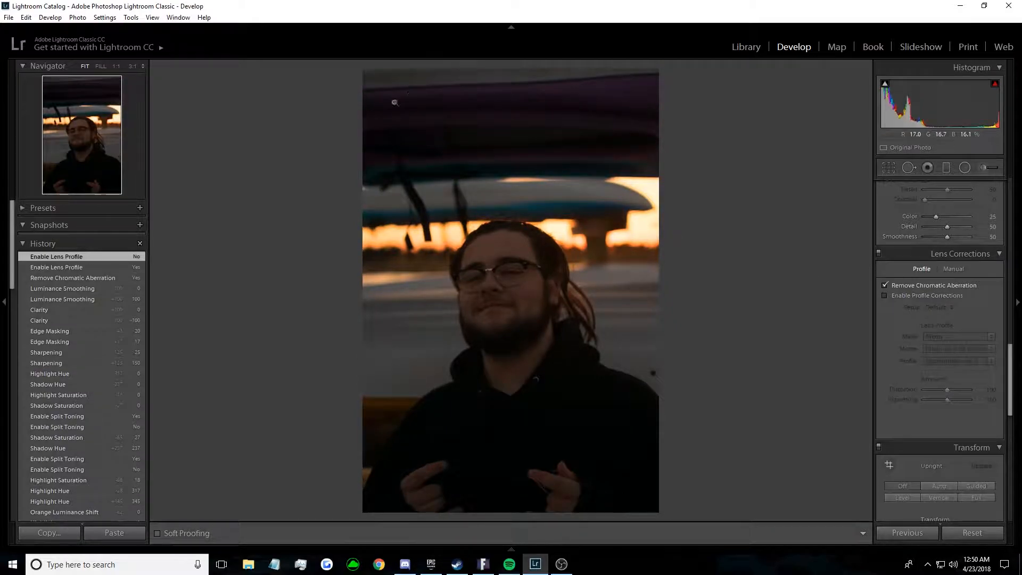
pyautogui.click(885, 295)
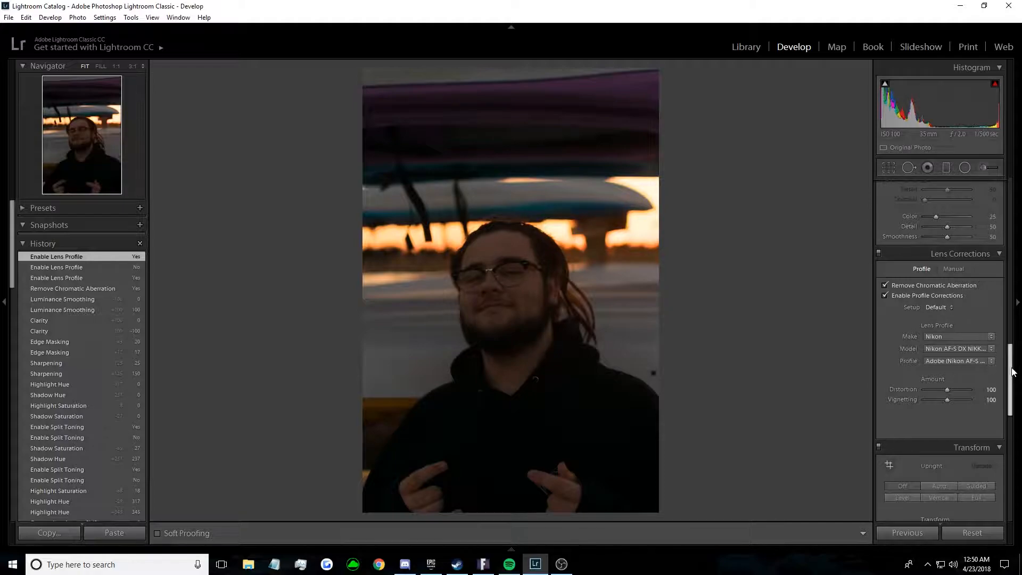
# Step: Test a post-crop vignetting amount of -100 and reset it to 0
pyautogui.scroll(-4, 1011, 367)
pyautogui.scroll(-5, 1011, 402)
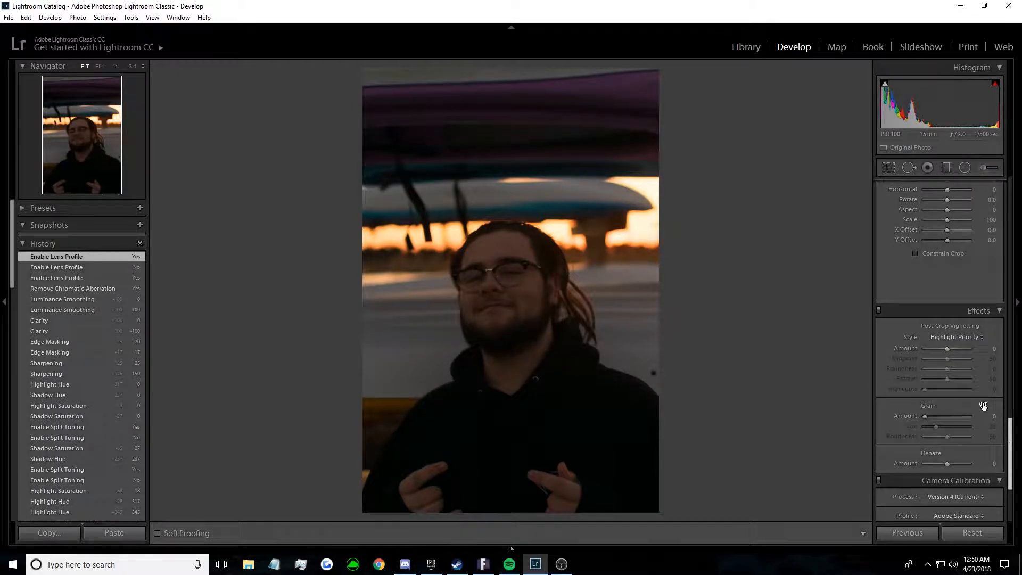
pyautogui.moveTo(947, 350); pyautogui.dragTo(788, 346)
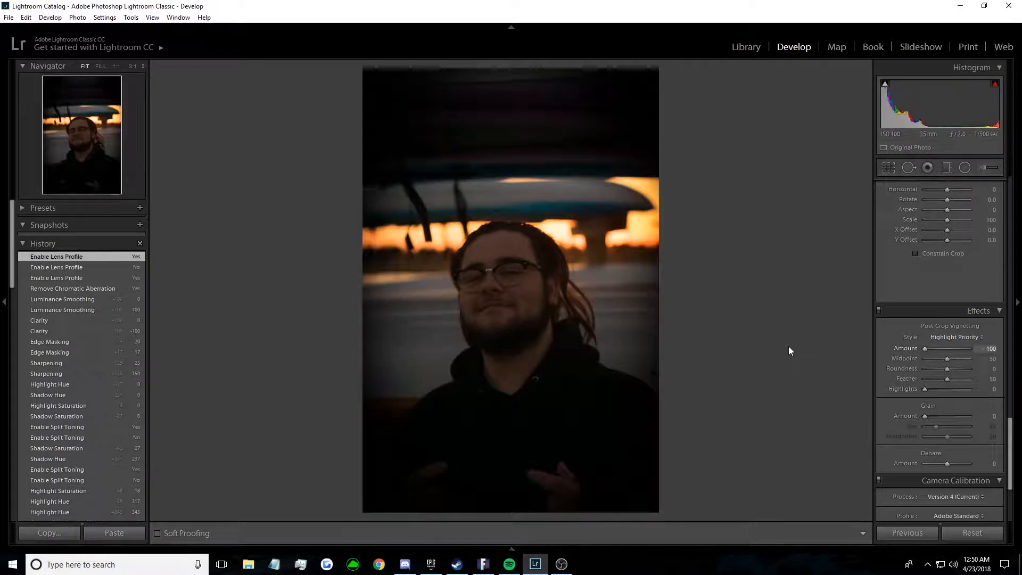
pyautogui.doubleClick(899, 350)
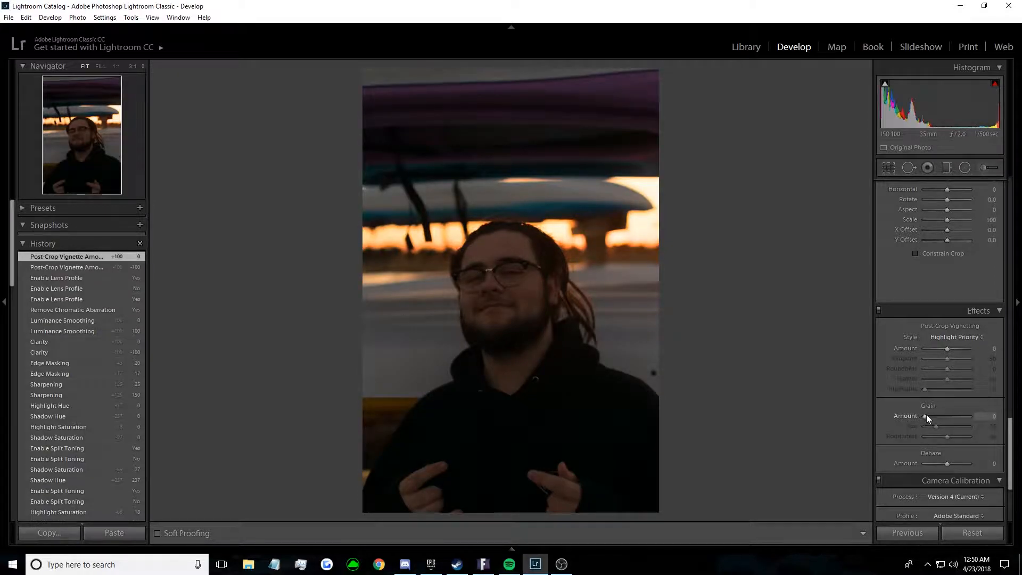
# Step: Test a vertical perspective of +100, reset it to 0, and set the Upright correction to Off
pyautogui.scroll(5, 986, 361)
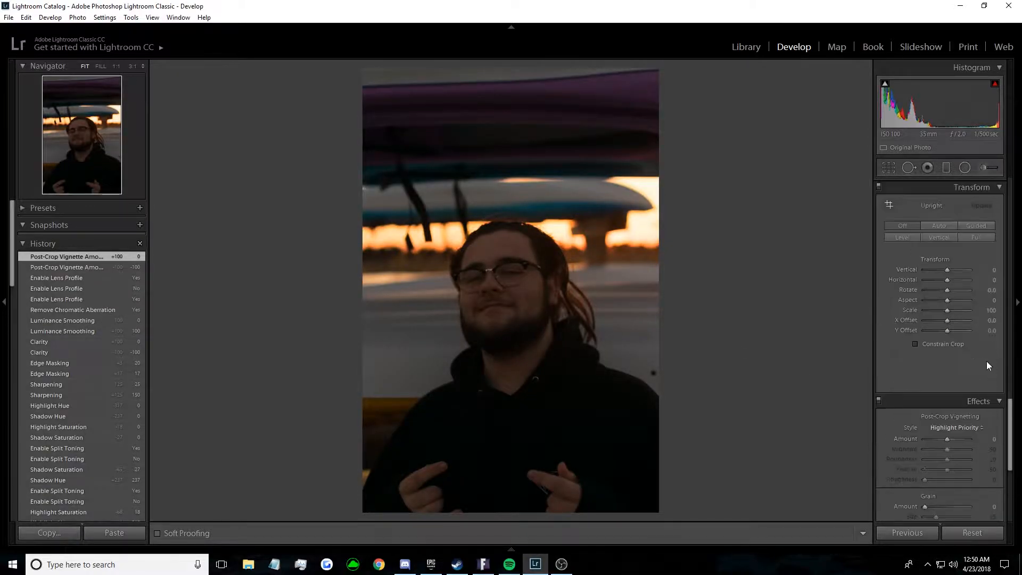
pyautogui.scroll(-1, 1005, 390)
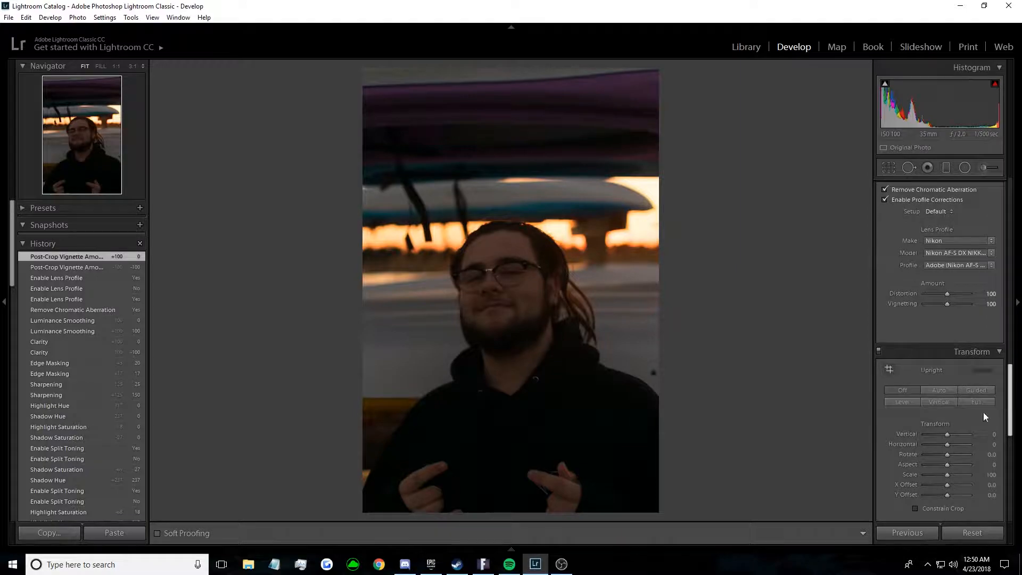
pyautogui.moveTo(949, 434); pyautogui.dragTo(841, 432)
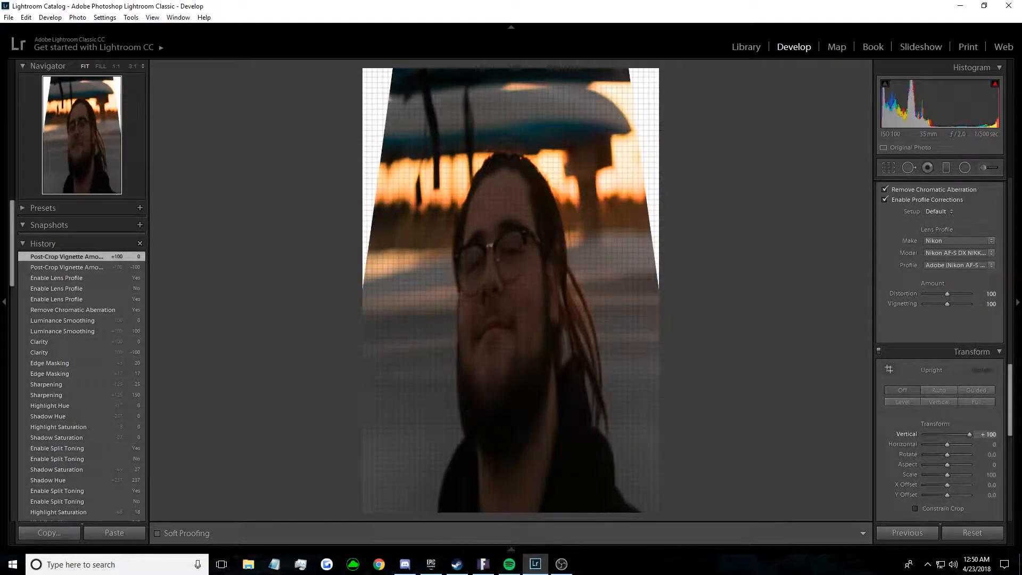
pyautogui.doubleClick(907, 433)
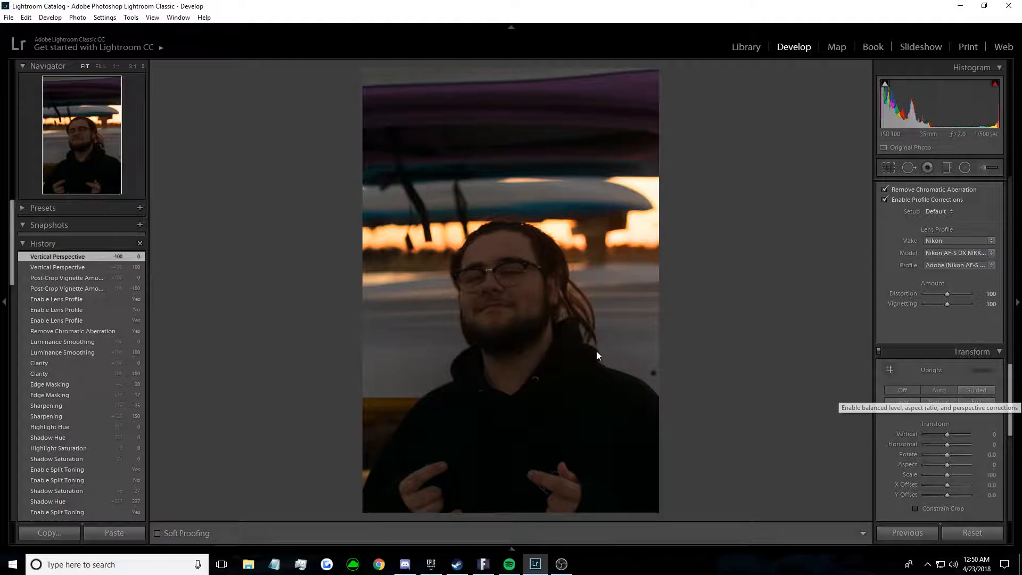
pyautogui.click(903, 390)
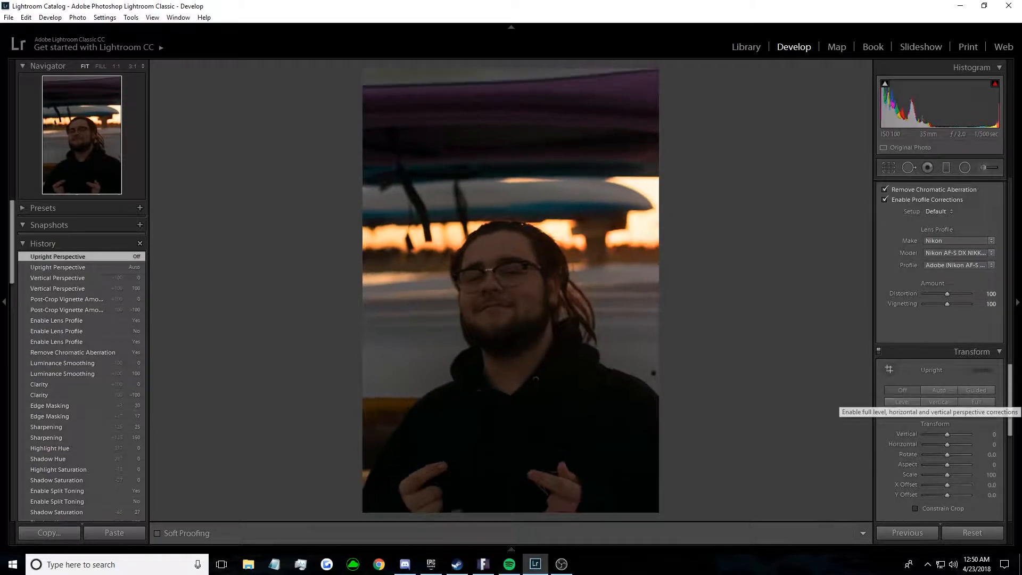
# Step: Straighten the photo automatically with the crop tool and apply the crop
pyautogui.scroll(10, 997, 188)
pyautogui.click(889, 167)
pyautogui.click(980, 224)
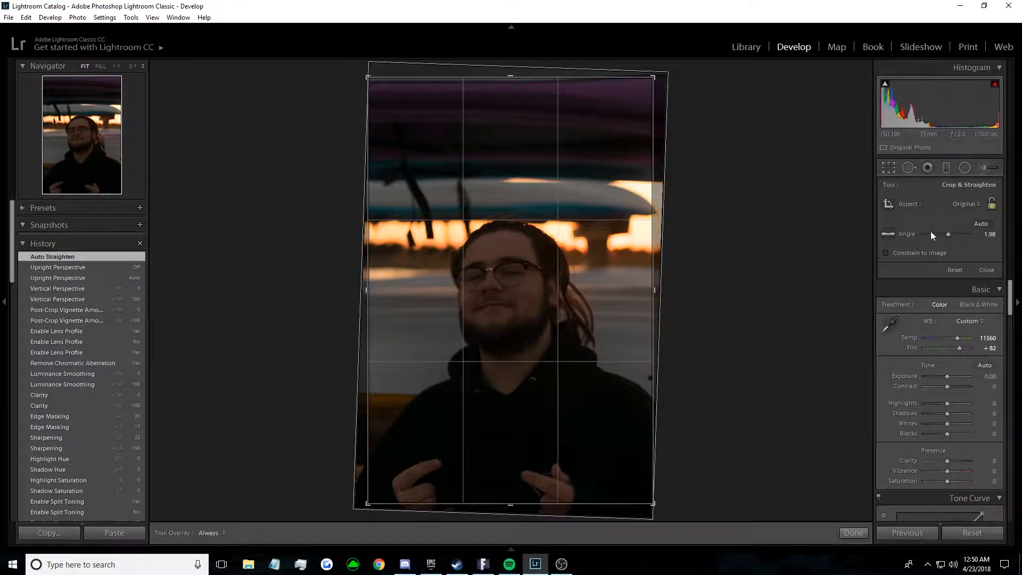
pyautogui.click(853, 532)
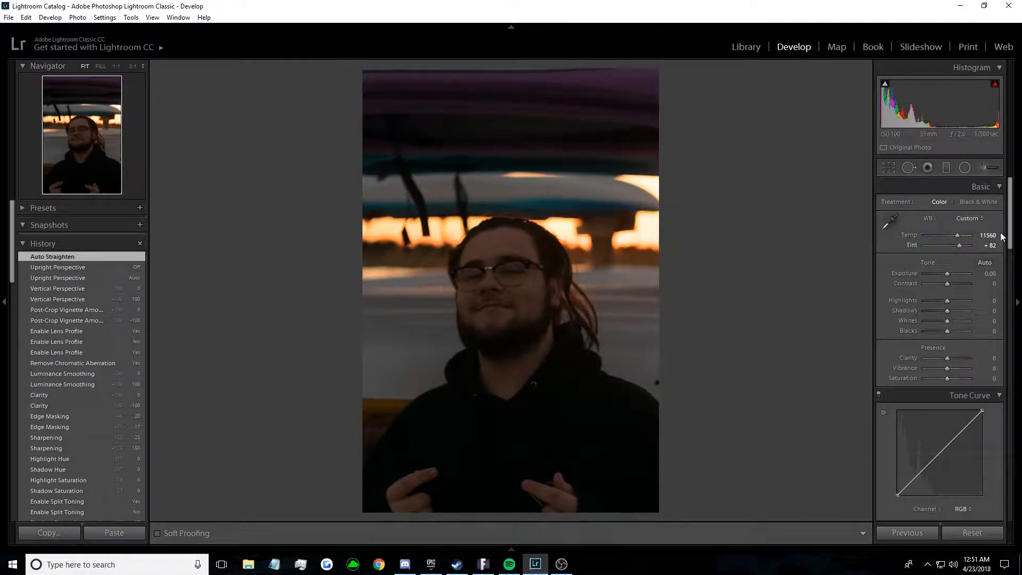
# Step: Test the Camera Landscape profile in the camera calibration and restore Adobe Standard
pyautogui.moveTo(1011, 228); pyautogui.dragTo(1002, 494)
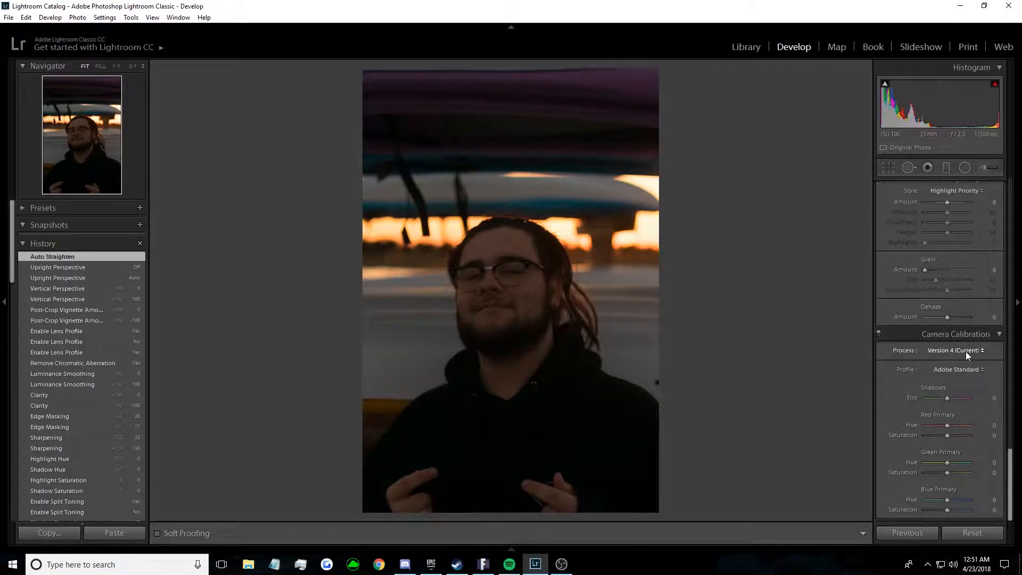
pyautogui.click(974, 372)
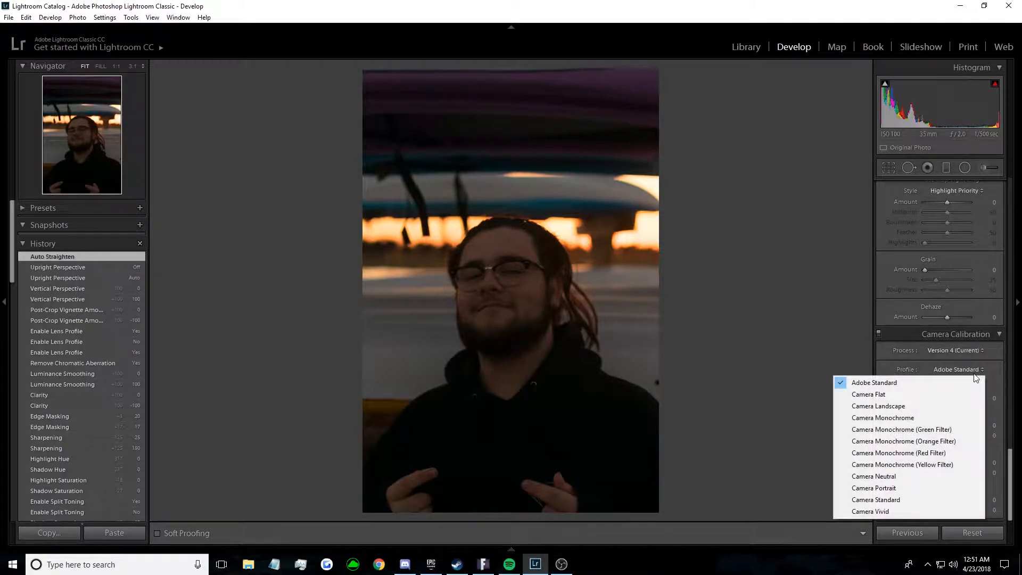
pyautogui.click(903, 404)
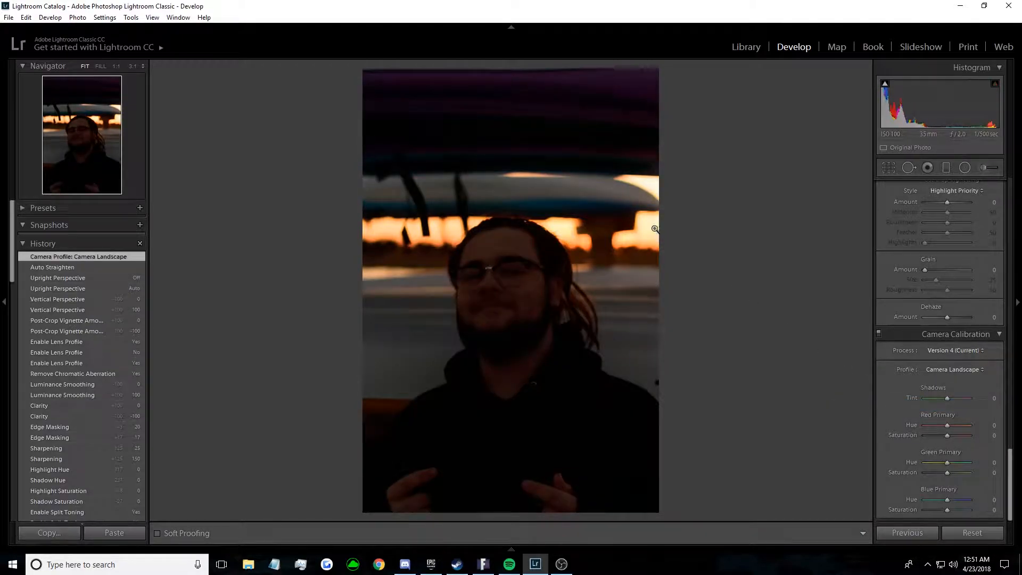
pyautogui.click(955, 371)
pyautogui.click(938, 381)
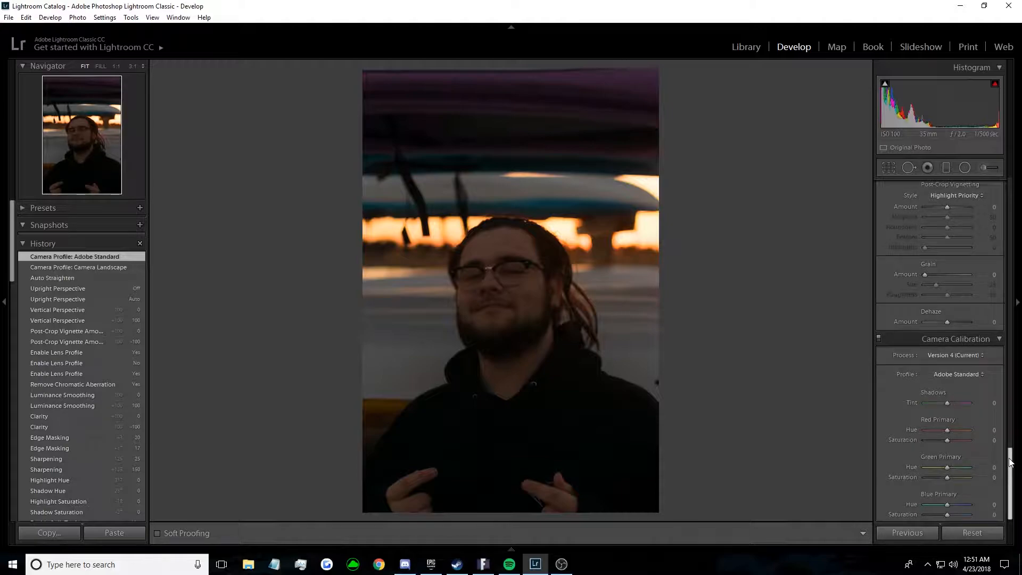
# Step: Test grain amounts of 100 and 14, inspect the boats above the head close up, and reset the grain to 0
pyautogui.scroll(1, 1011, 458)
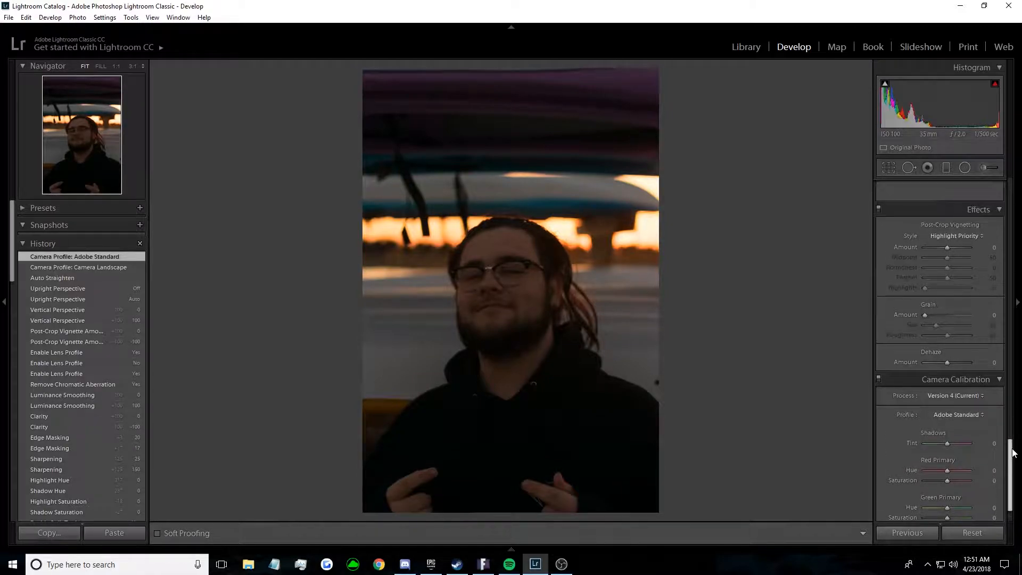
pyautogui.moveTo(927, 314); pyautogui.dragTo(988, 320)
pyautogui.moveTo(586, 119); pyautogui.dragTo(606, 211)
pyautogui.click(596, 219)
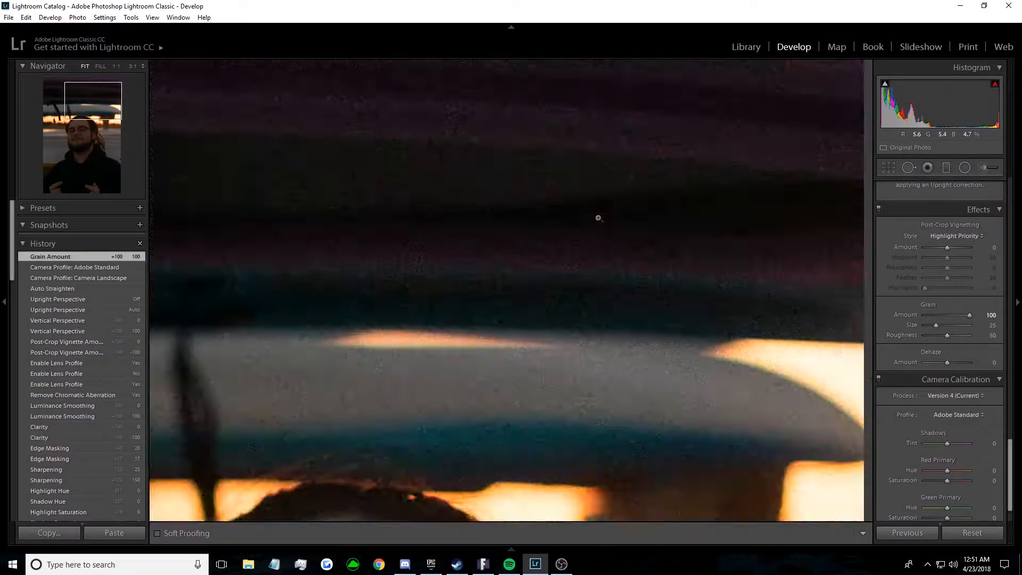
pyautogui.doubleClick(910, 314)
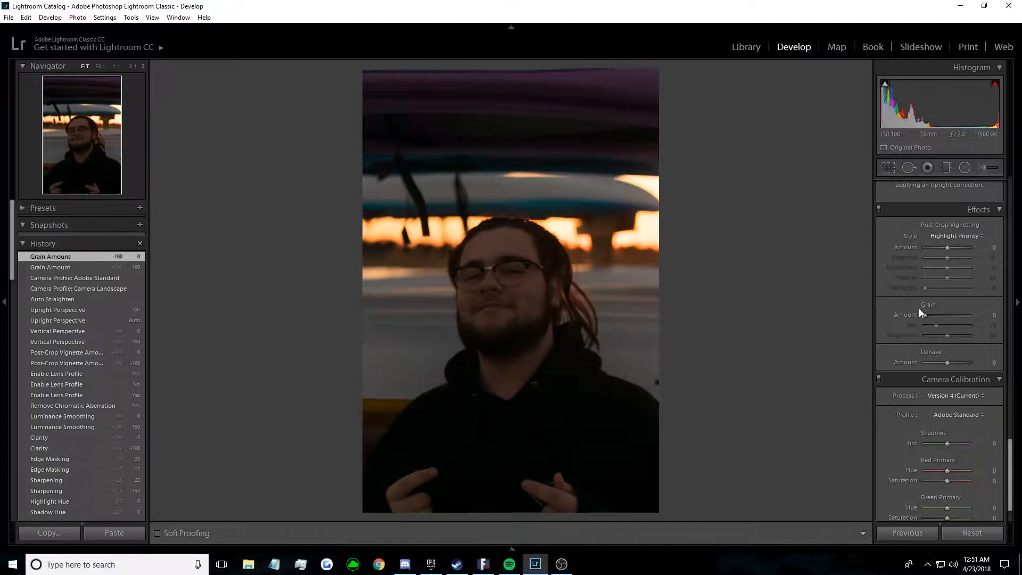
pyautogui.moveTo(925, 315); pyautogui.dragTo(999, 317)
pyautogui.moveTo(925, 310); pyautogui.dragTo(931, 315)
pyautogui.doubleClick(906, 315)
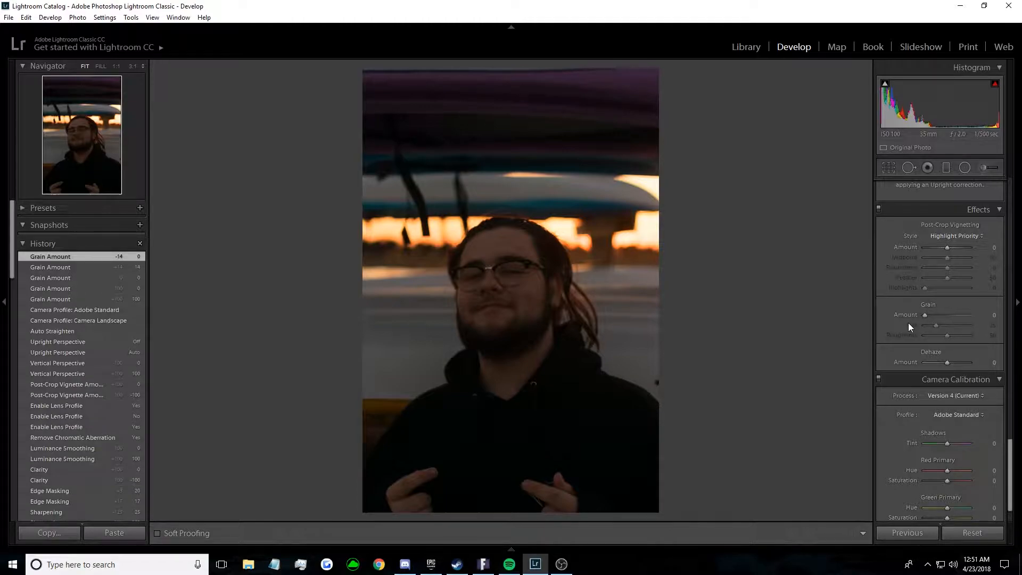
# Step: Try to extend the crop frame beyond its upper edge, and close the crop tool
pyautogui.moveTo(1009, 452); pyautogui.dragTo(1010, 170)
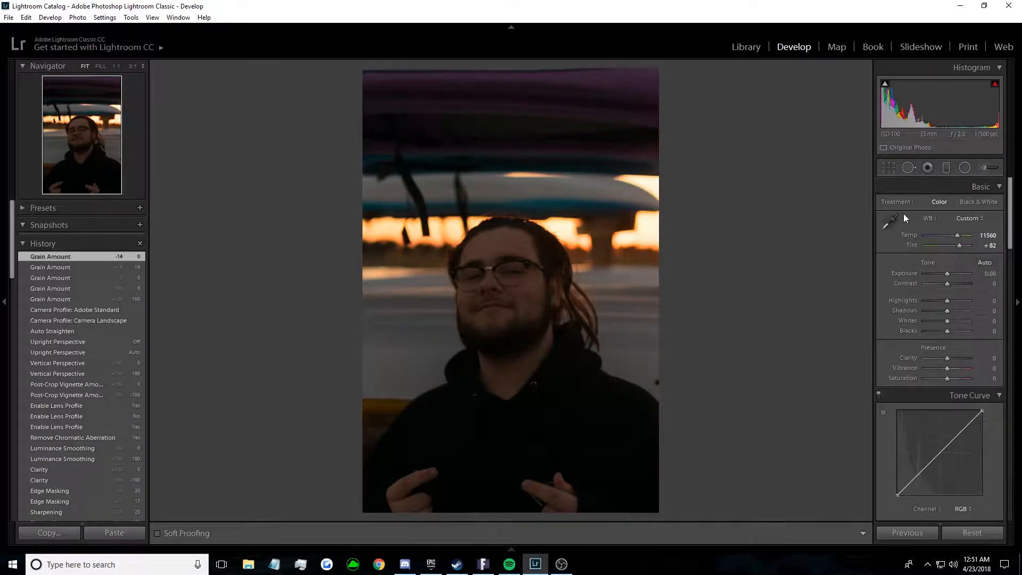
pyautogui.click(887, 167)
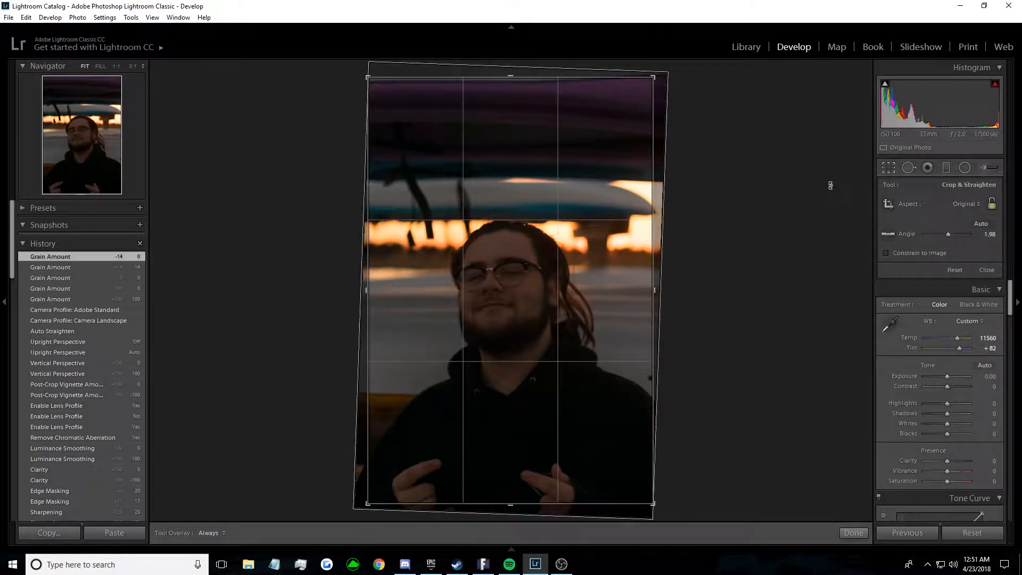
pyautogui.moveTo(520, 78); pyautogui.dragTo(526, 53)
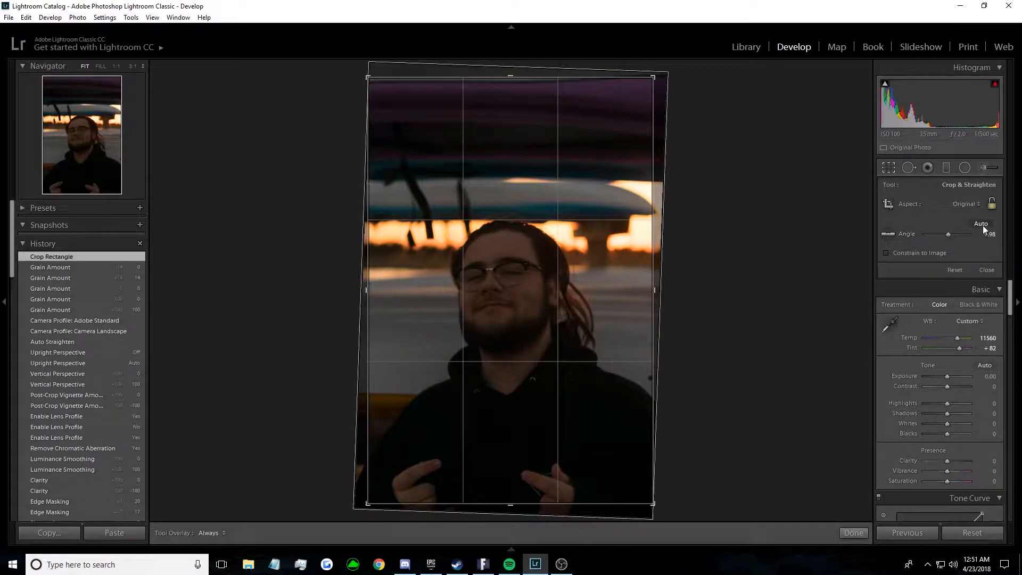
pyautogui.click(854, 533)
# Step: Heal a spot on the man's forehead using spot removal at size 77, feather 0 and opacity 100
pyautogui.click(908, 168)
pyautogui.scroll(-2, 516, 250)
pyautogui.click(520, 249)
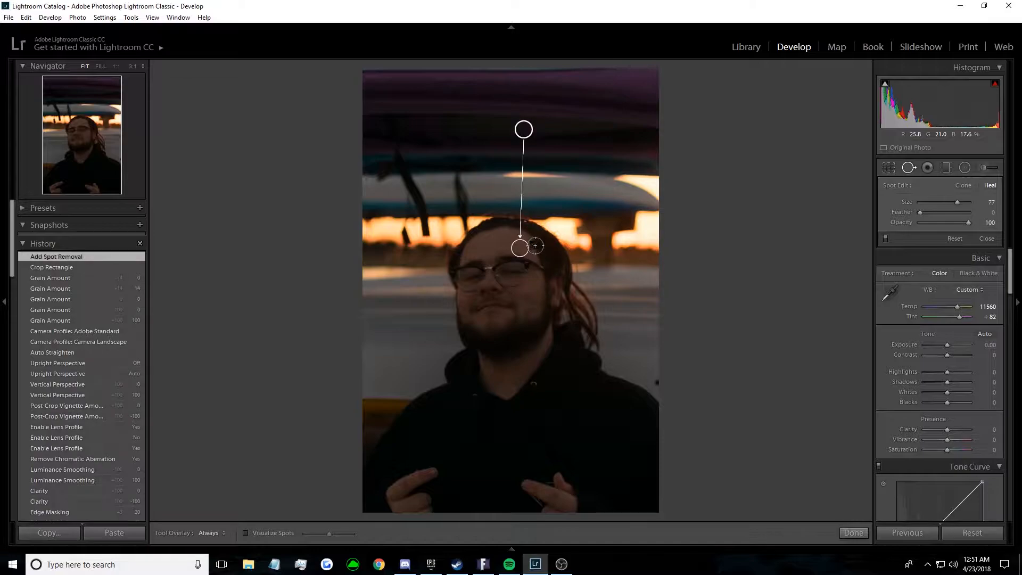
# Step: Move the forehead spot's source onto the adjacent forehead skin, switch it to Clone, and inspect the patch close up
pyautogui.moveTo(522, 130)
pyautogui.mouseDown()
pyautogui.moveTo(468, 224)
pyautogui.moveTo(475, 250)
pyautogui.moveTo(495, 239)
pyautogui.moveTo(579, 70)
pyautogui.moveTo(622, 72)
pyautogui.mouseUp()
pyautogui.moveTo(519, 258)
pyautogui.mouseDown()
pyautogui.moveTo(476, 240)
pyautogui.moveTo(493, 241)
pyautogui.mouseUp()
pyautogui.rightClick(516, 244)
pyautogui.click(548, 252)
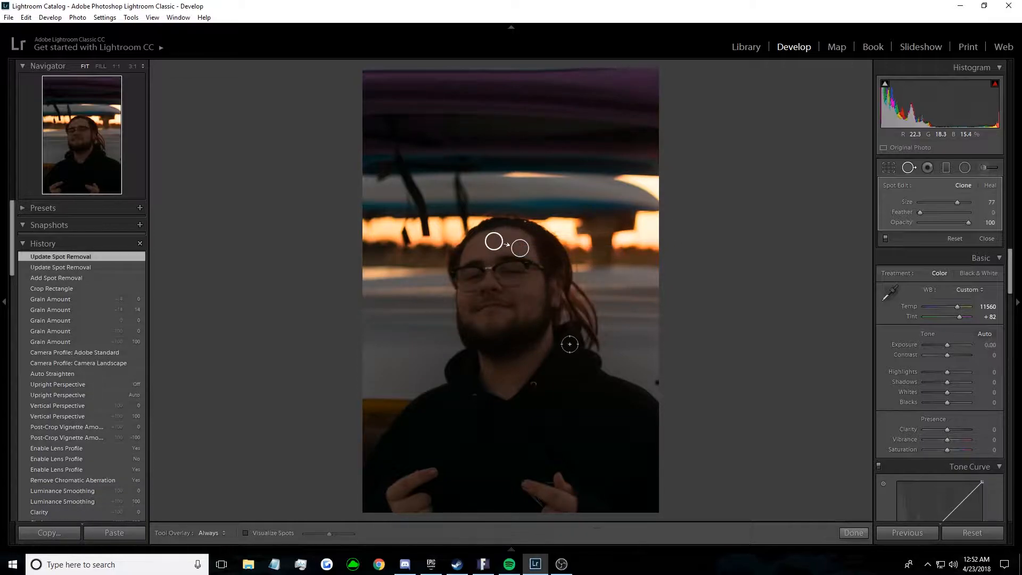
pyautogui.click(853, 533)
pyautogui.click(527, 246)
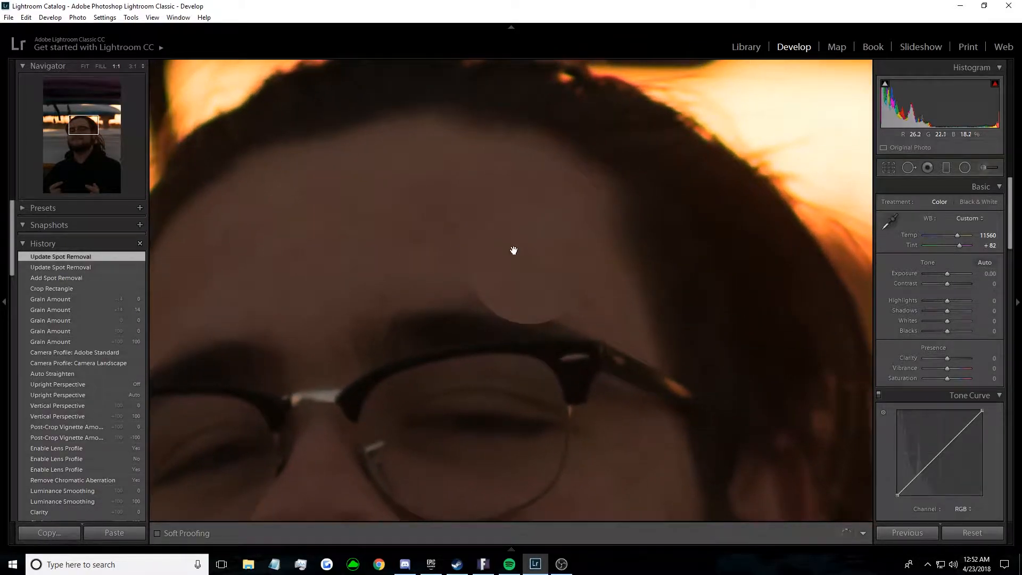
pyautogui.click(507, 233)
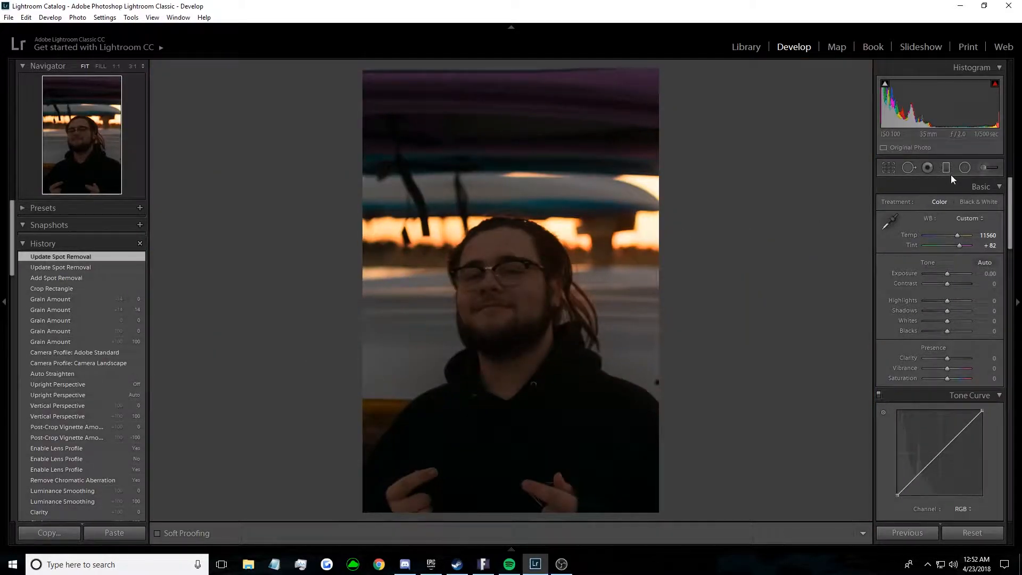
# Step: Set the spot removal brush feather to 67 and inspect the forehead patch close up again
pyautogui.click(908, 168)
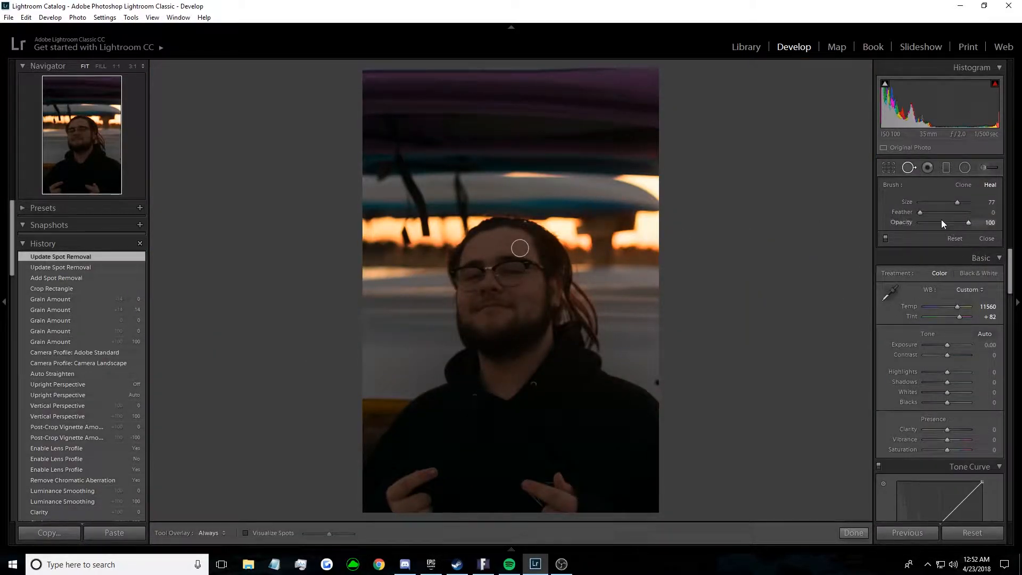
pyautogui.moveTo(920, 212); pyautogui.dragTo(941, 212)
pyautogui.click(853, 533)
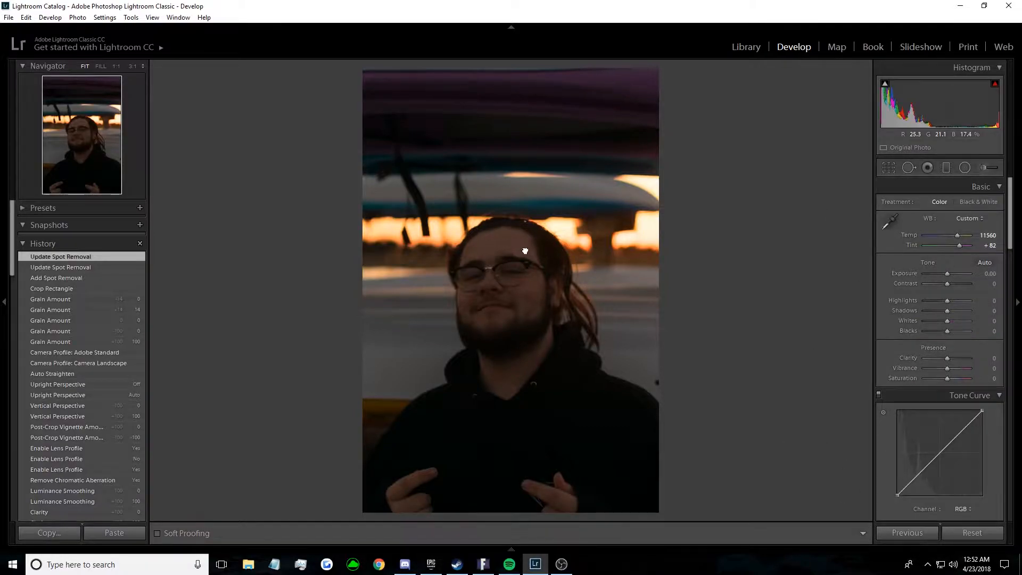
pyautogui.click(525, 251)
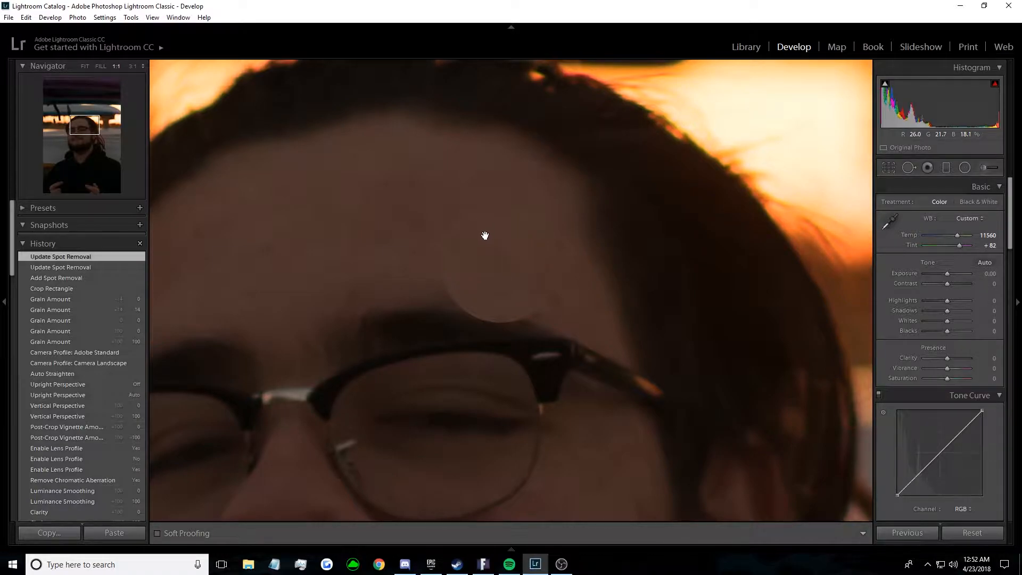
pyautogui.click(485, 235)
# Step: Delete the spot correction on the man's forehead
pyautogui.press('q')
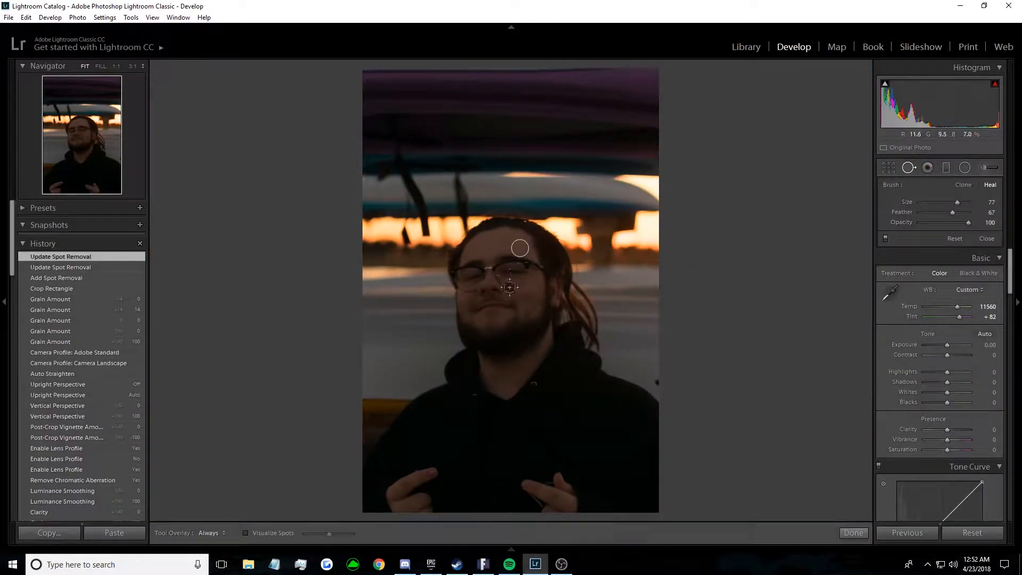
pyautogui.rightClick(524, 249)
pyautogui.click(550, 296)
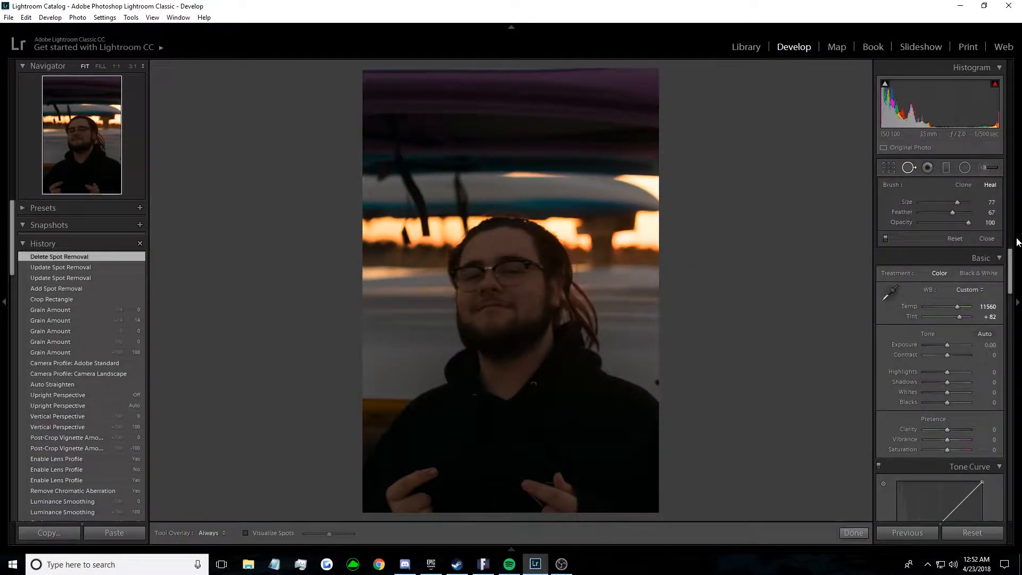
# Step: Look at the Red Eye Correction tool, and open the portrait with the bright sky above the boats for developing
pyautogui.click(928, 168)
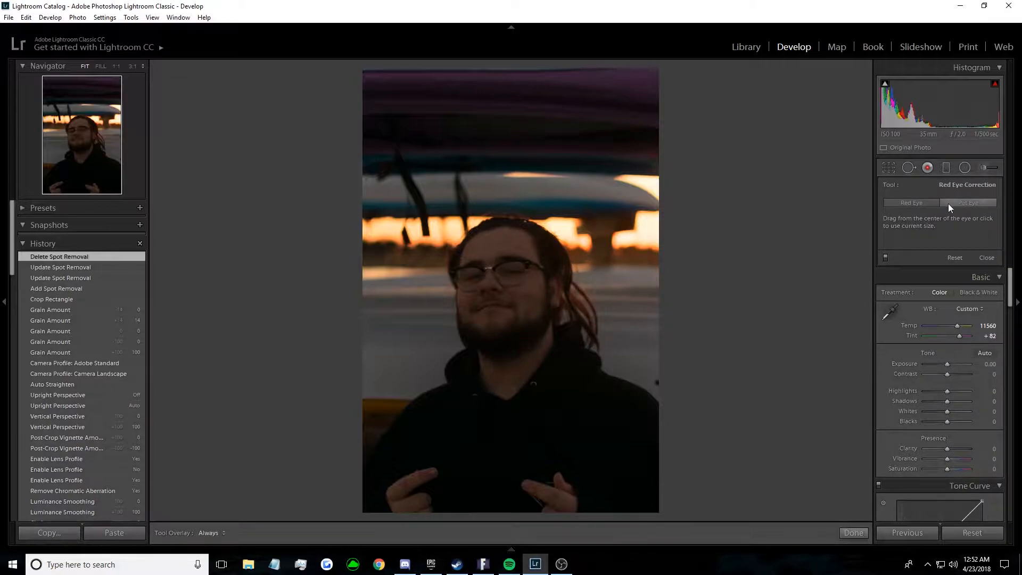
pyautogui.click(947, 168)
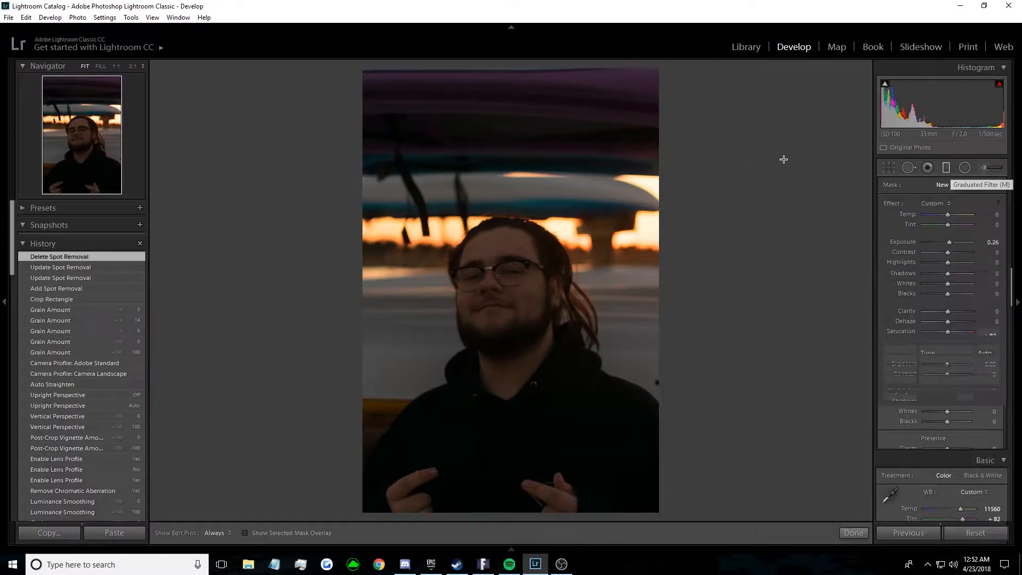
pyautogui.click(744, 49)
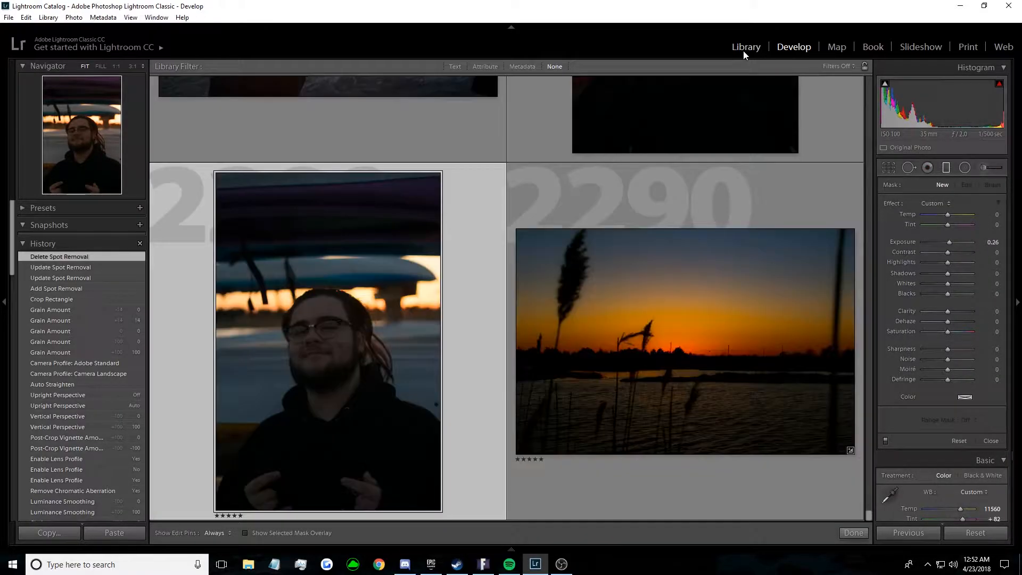
pyautogui.scroll(2, 684, 330)
pyautogui.scroll(3, 681, 346)
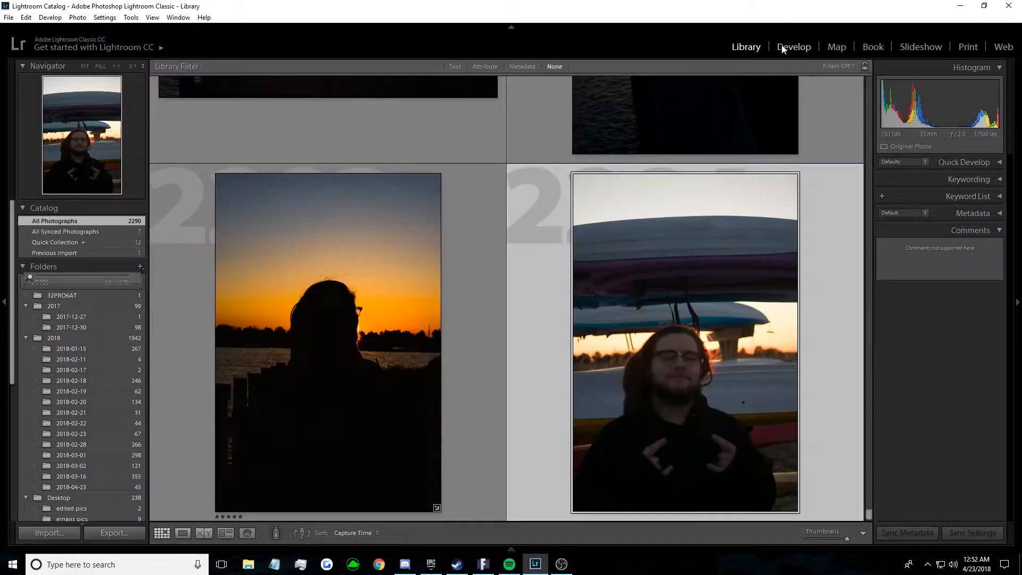
pyautogui.click(792, 47)
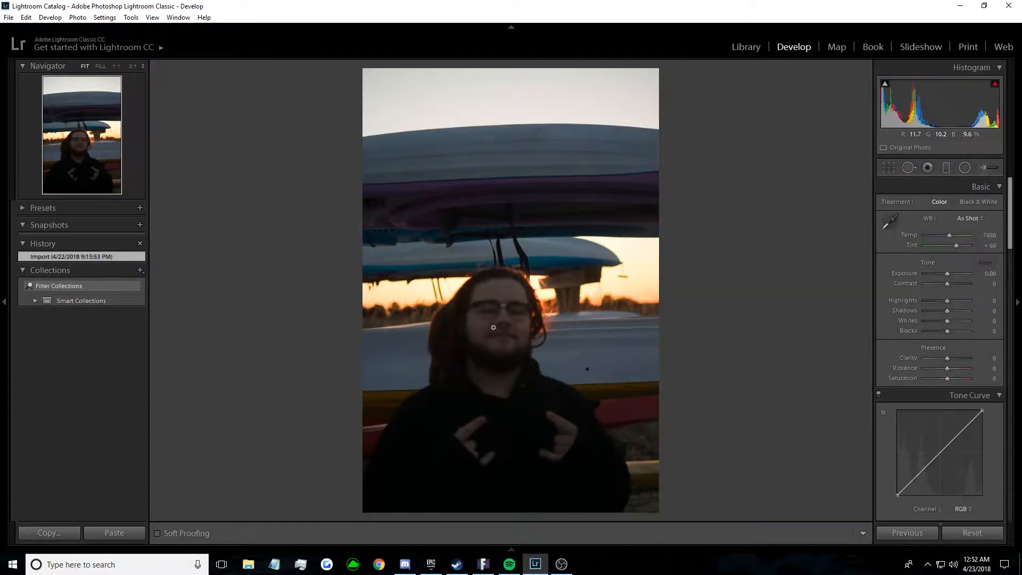
# Step: Add a graduated filter from the photo's upper edge down to the man's hair and set its exposure to -3.74
pyautogui.click(946, 167)
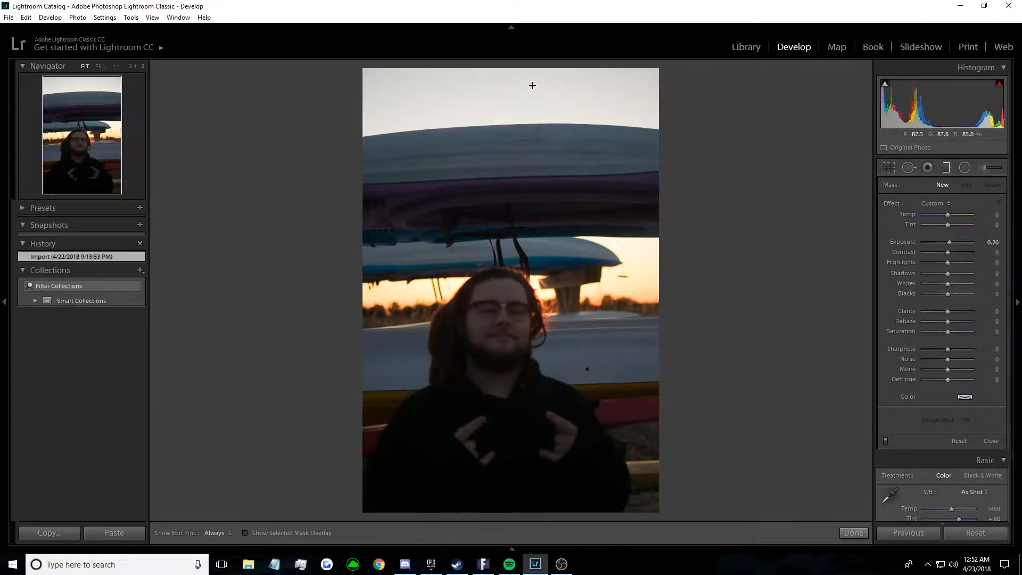
pyautogui.moveTo(508, 69); pyautogui.dragTo(499, 269)
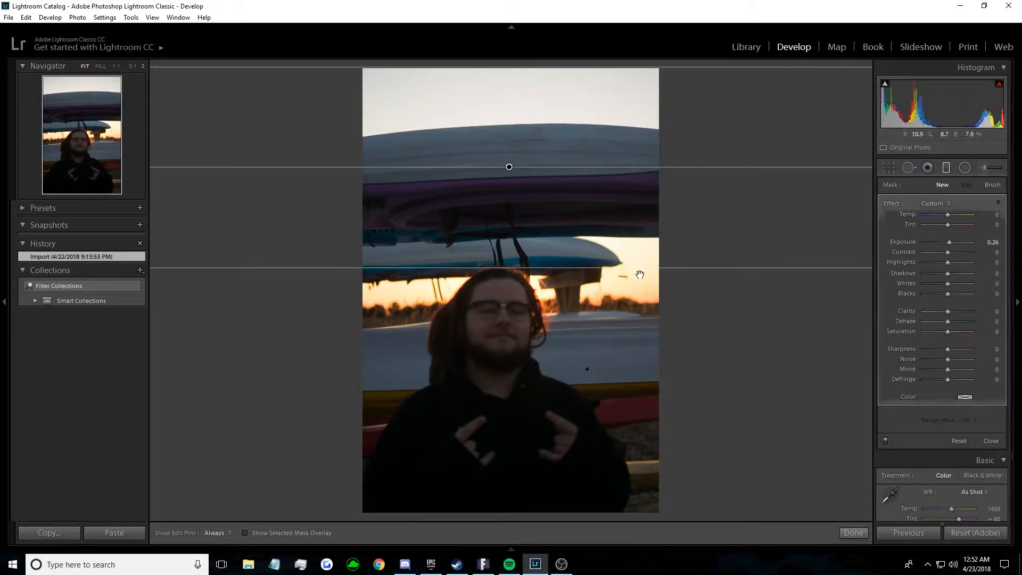
pyautogui.moveTo(953, 244); pyautogui.dragTo(925, 244)
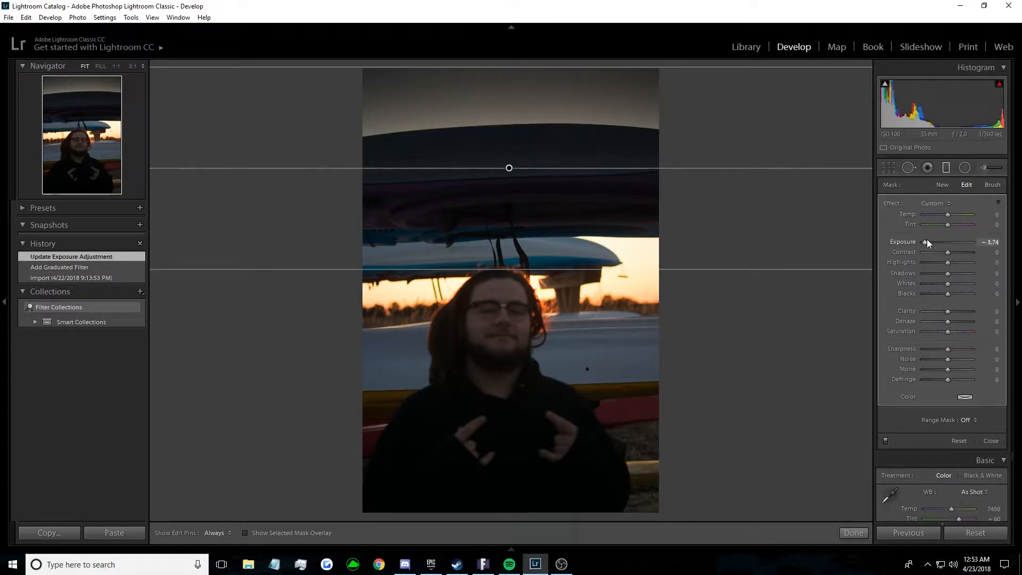
# Step: Reset the graduated filter's exposure to 0, and set contrast, shadows and dehaze to -100 and highlights, clarity and saturation to 100
pyautogui.doubleClick(904, 243)
pyautogui.moveTo(948, 252); pyautogui.dragTo(921, 252)
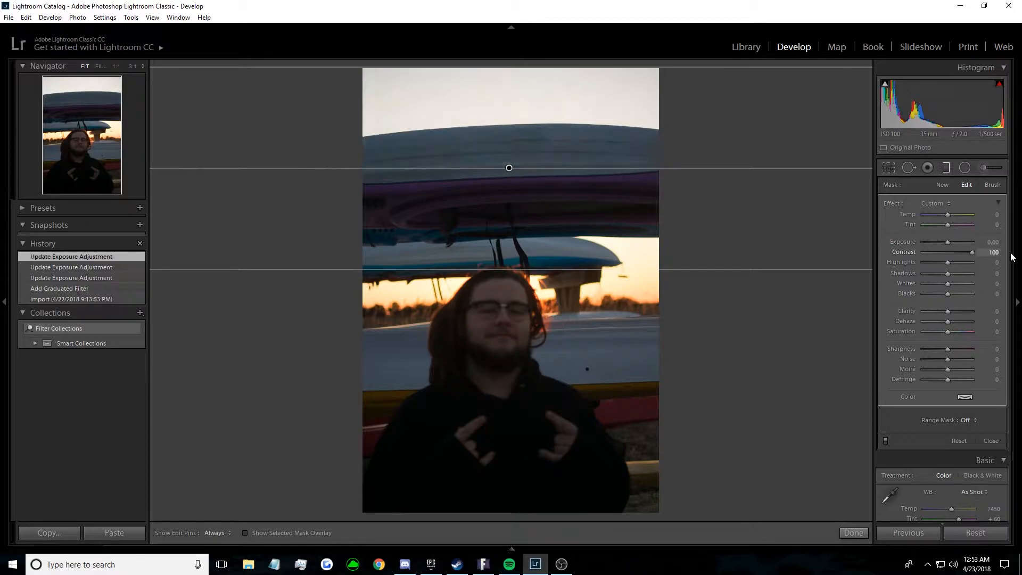
pyautogui.moveTo(947, 331); pyautogui.dragTo(975, 311)
pyautogui.moveTo(947, 273); pyautogui.dragTo(921, 273)
pyautogui.moveTo(948, 261); pyautogui.dragTo(975, 262)
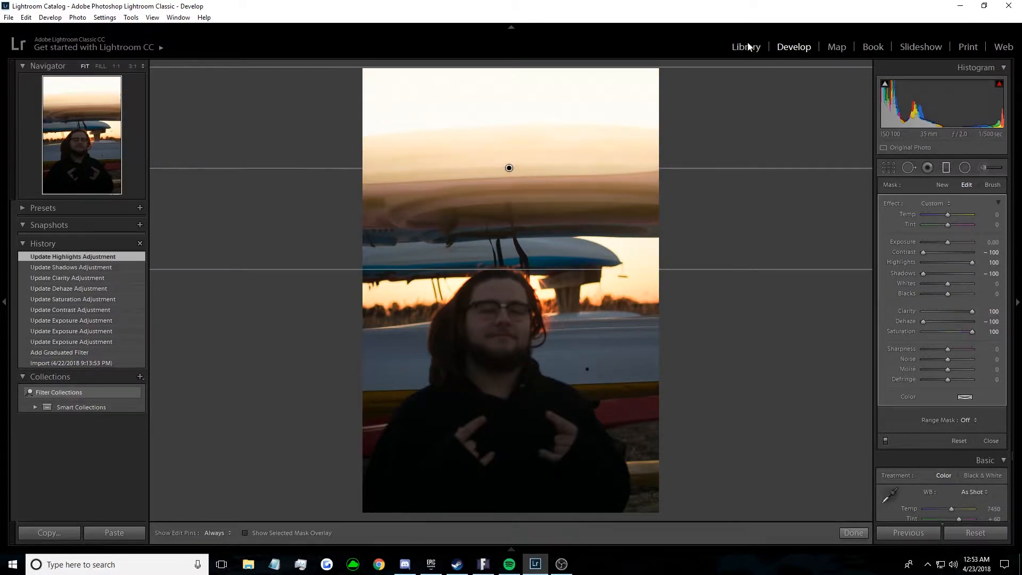
# Step: Delete the graduated filter from the photo
pyautogui.rightClick(510, 169)
pyautogui.rightClick(509, 168)
pyautogui.click(532, 185)
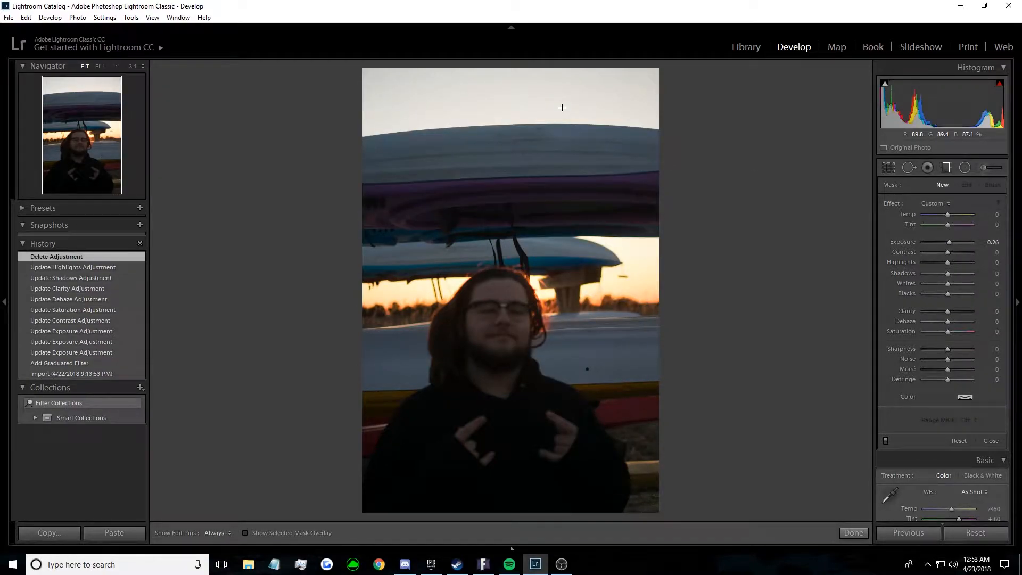
# Step: Return to the Library and reopen the darker portrait of the man with closed eyes for developing
pyautogui.click(753, 47)
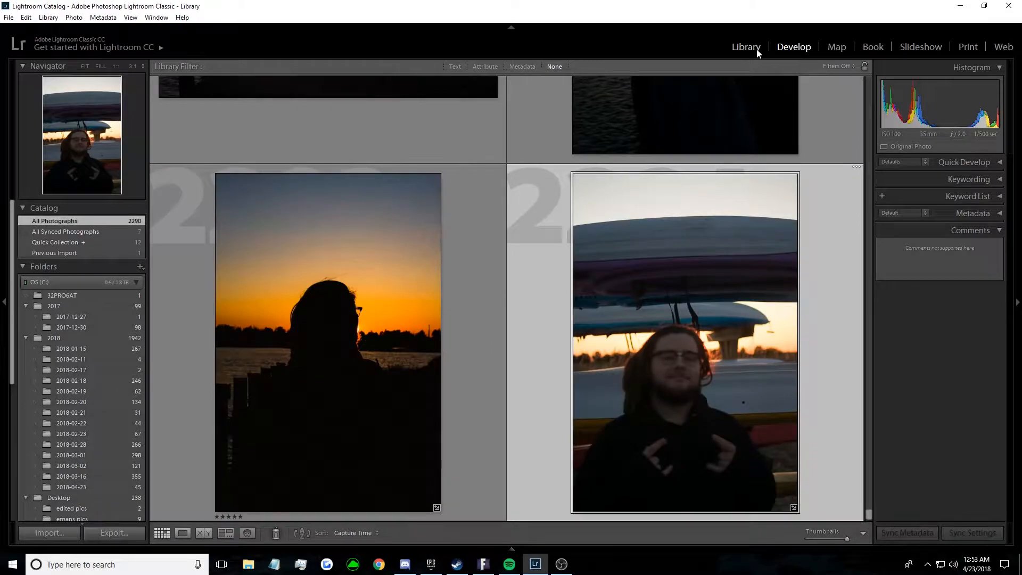
pyautogui.scroll(-3, 692, 336)
pyautogui.scroll(-5, 692, 336)
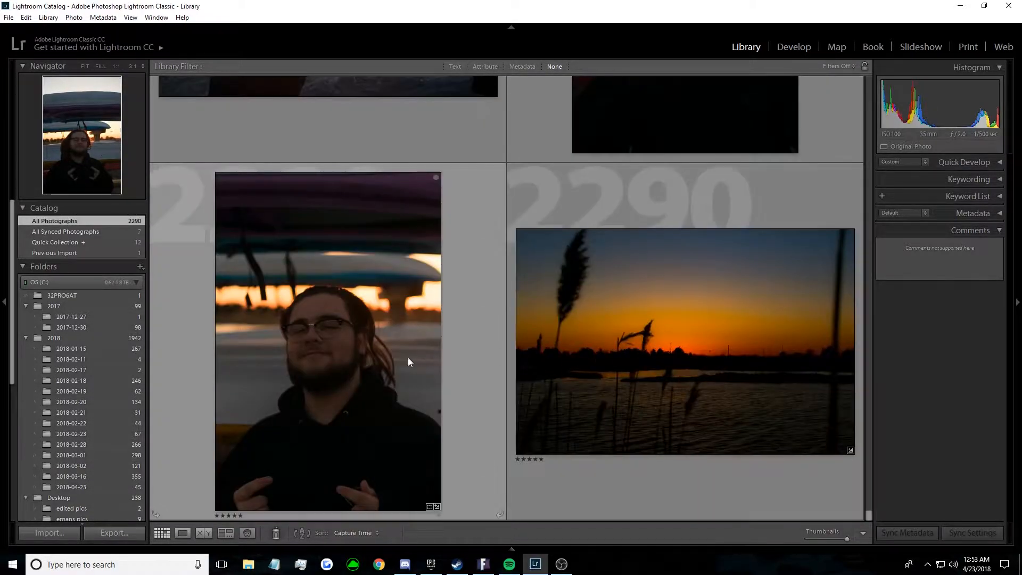
pyautogui.click(795, 47)
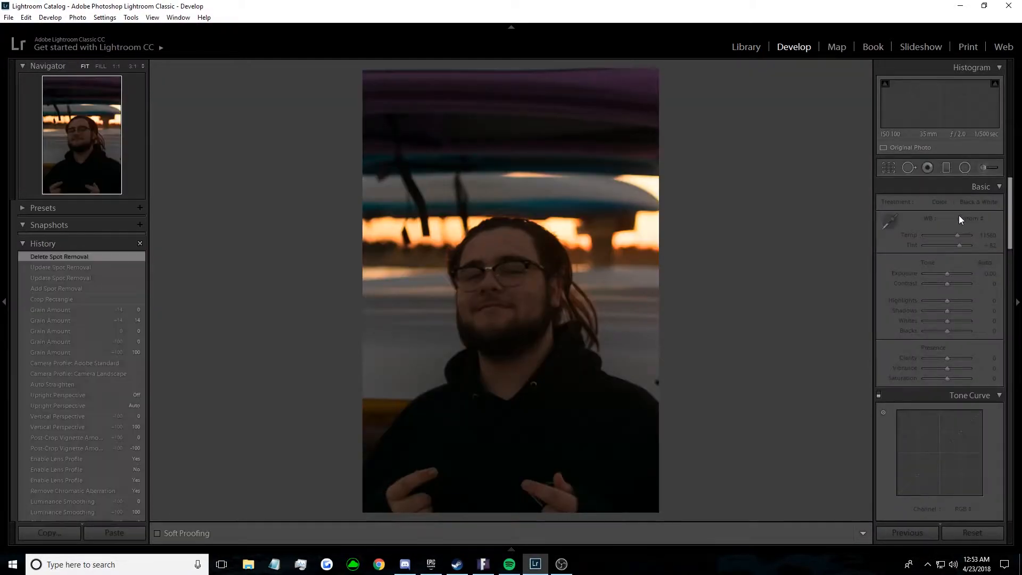
# Step: Add a radial filter centred on the man's glasses, and test its exposure at 4.00 before resetting it to 0
pyautogui.click(965, 168)
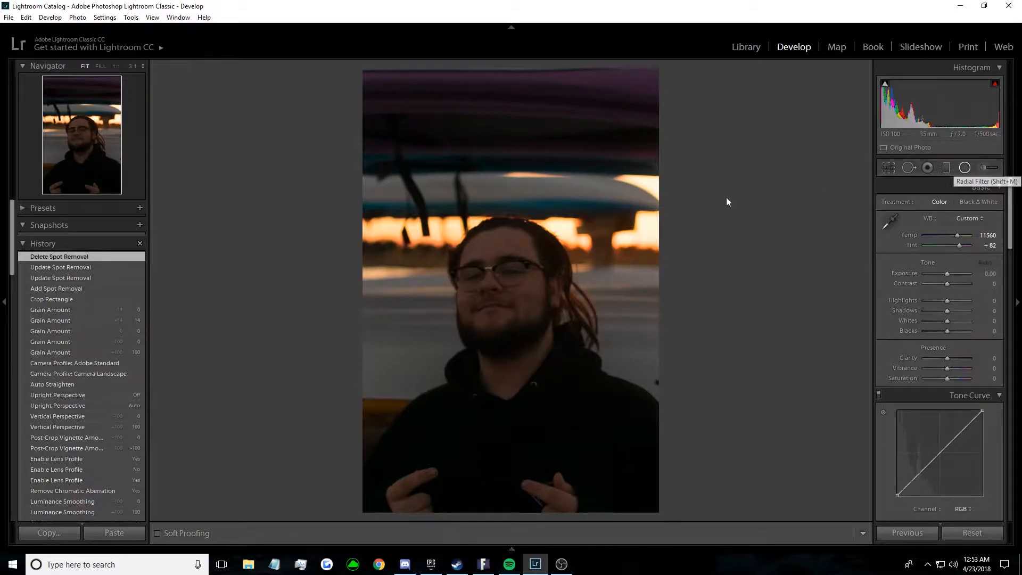
pyautogui.moveTo(550, 228); pyautogui.dragTo(442, 359)
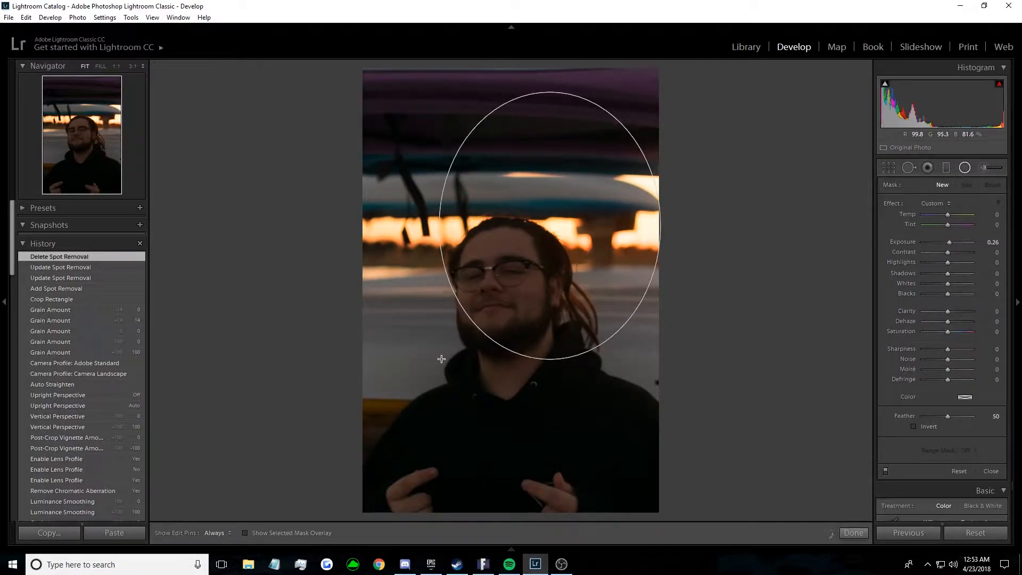
pyautogui.moveTo(550, 225); pyautogui.dragTo(509, 269)
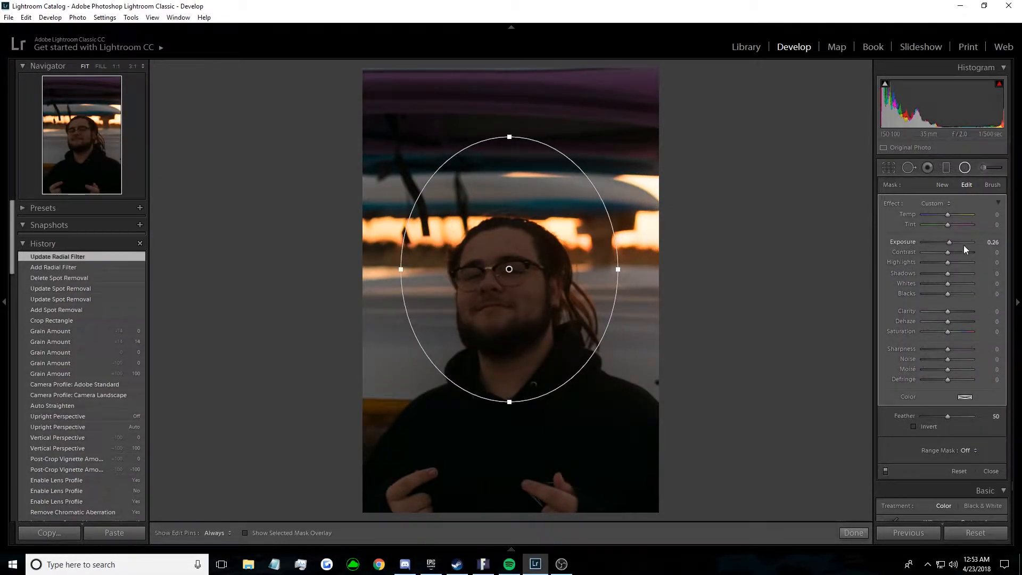
pyautogui.moveTo(949, 243); pyautogui.dragTo(979, 242)
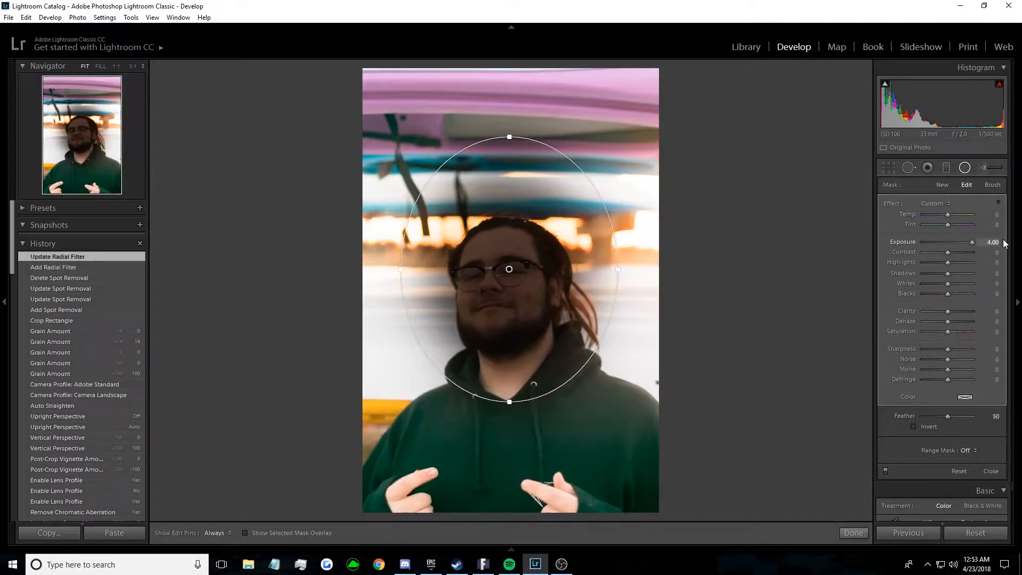
pyautogui.doubleClick(904, 241)
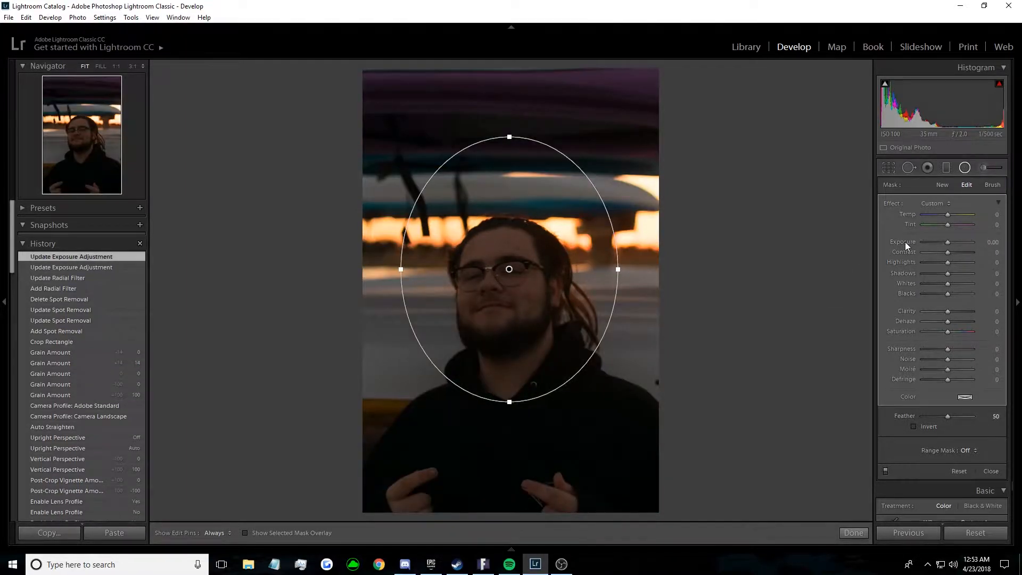
# Step: Invert the radial filter's mask with an exposure test reset to 0, and recentre the ellipse on the man's face
pyautogui.click(913, 426)
pyautogui.moveTo(956, 247); pyautogui.dragTo(909, 243)
pyautogui.doubleClick(910, 242)
pyautogui.moveTo(511, 227); pyautogui.dragTo(519, 257)
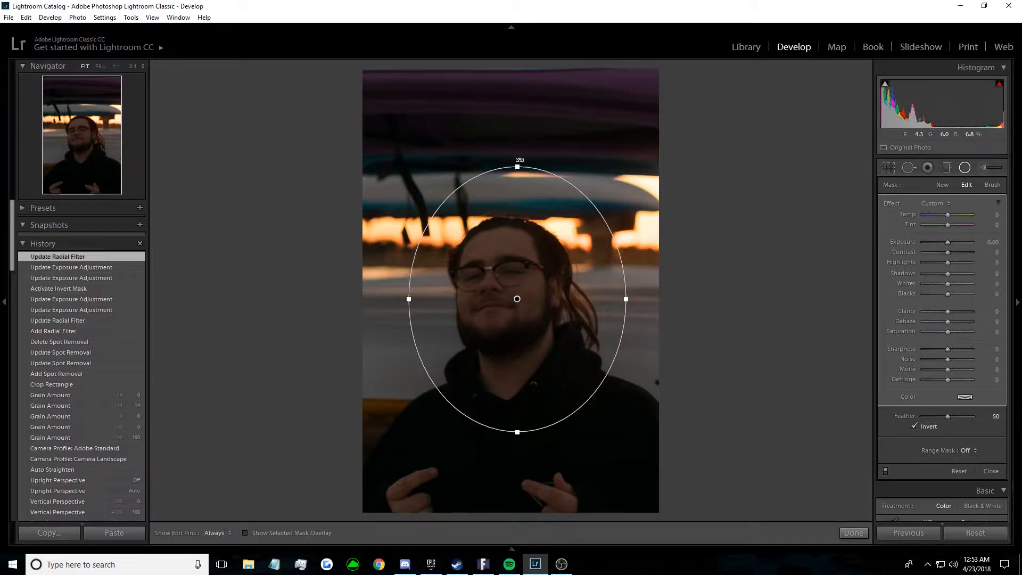
pyautogui.moveTo(520, 299); pyautogui.dragTo(504, 286)
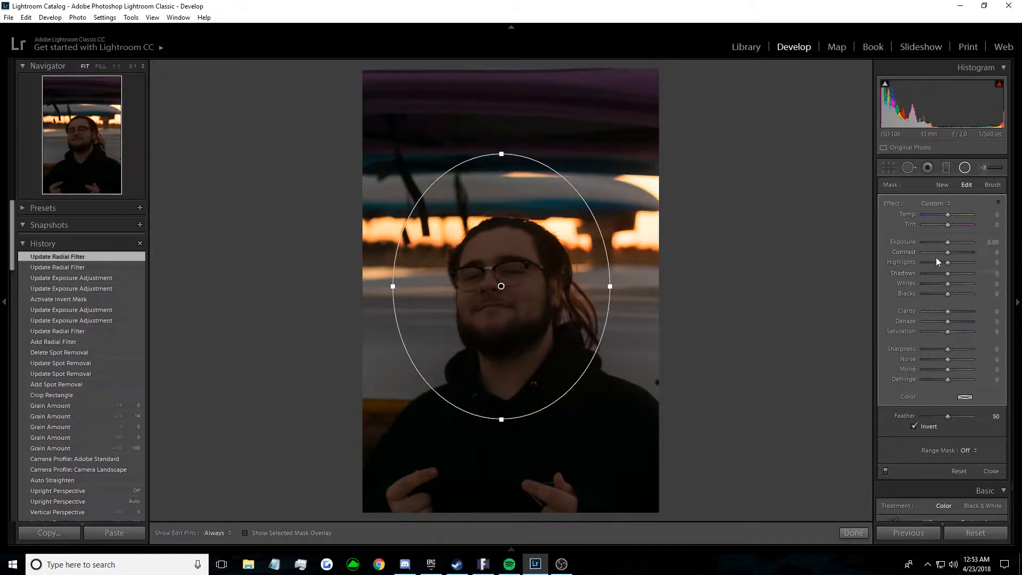
# Step: Paint the man's face with the Adjustment Brush at size 10, testing exposure 4.00 and resetting it to 0
pyautogui.click(985, 169)
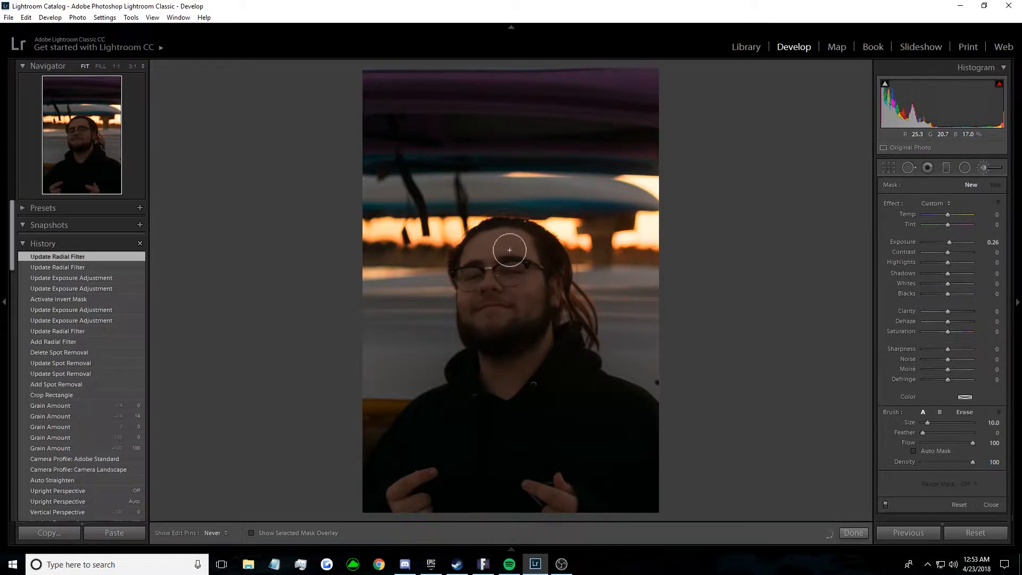
pyautogui.moveTo(518, 240); pyautogui.dragTo(497, 244)
pyautogui.moveTo(949, 242); pyautogui.dragTo(976, 242)
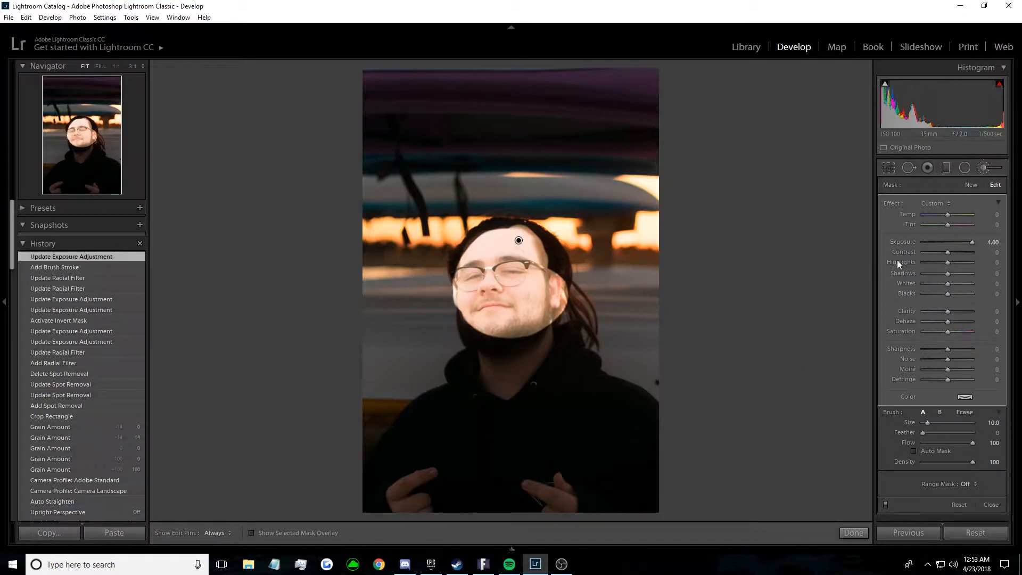
pyautogui.doubleClick(911, 242)
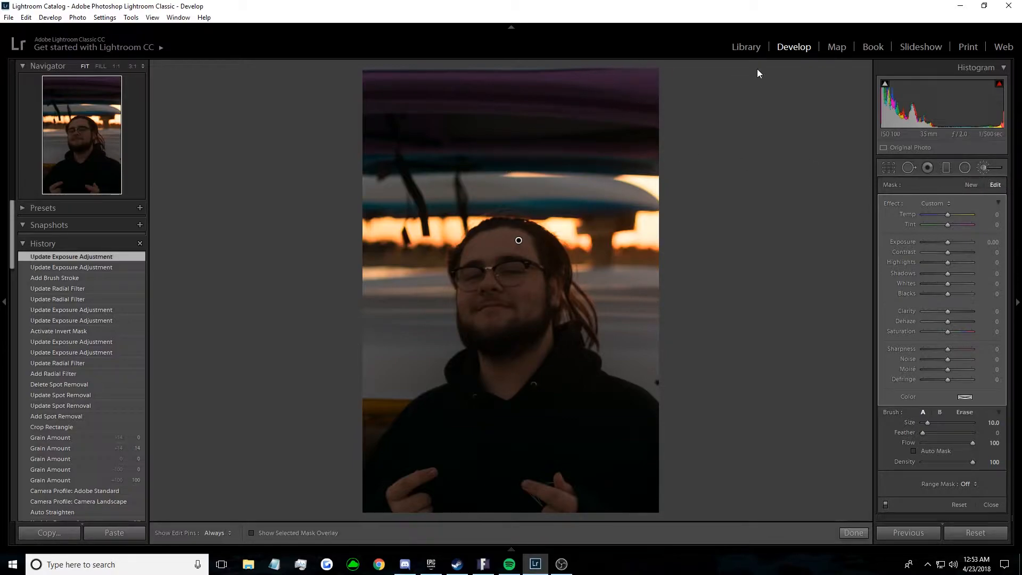
# Step: Open the sunset photo with the reeds for developing and start the Adjustment Brush
pyautogui.click(758, 50)
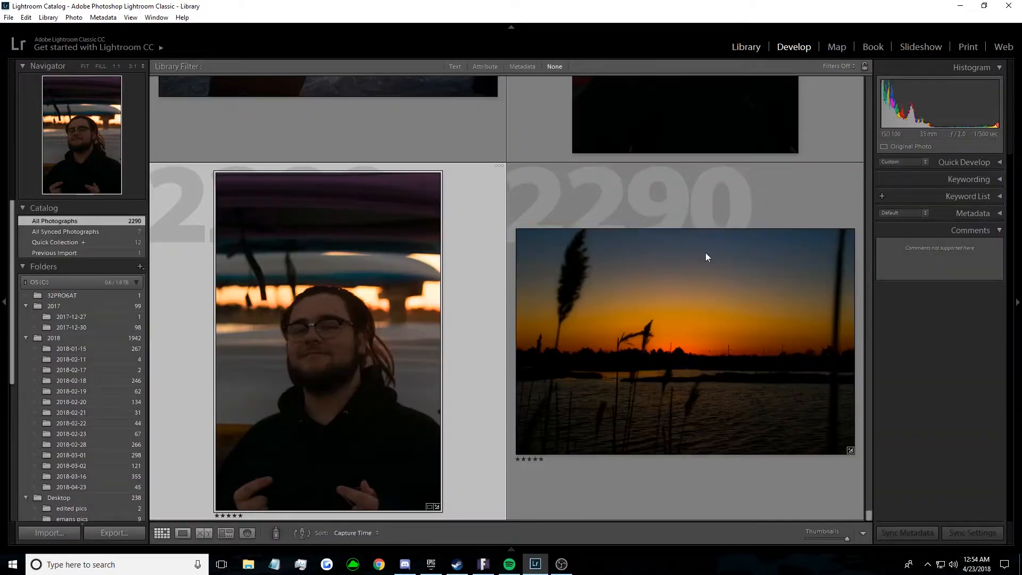
pyautogui.click(785, 49)
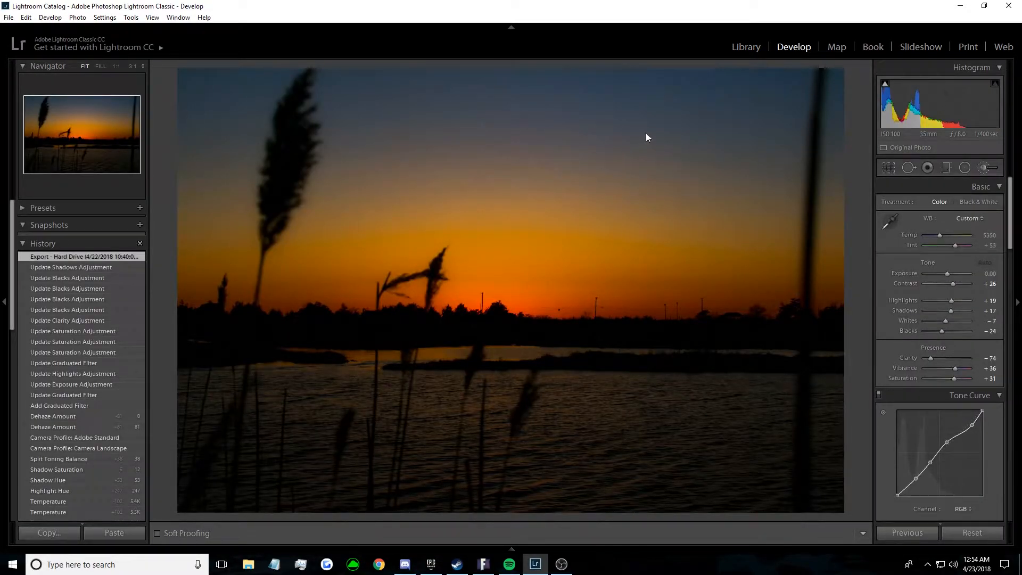
pyautogui.click(984, 167)
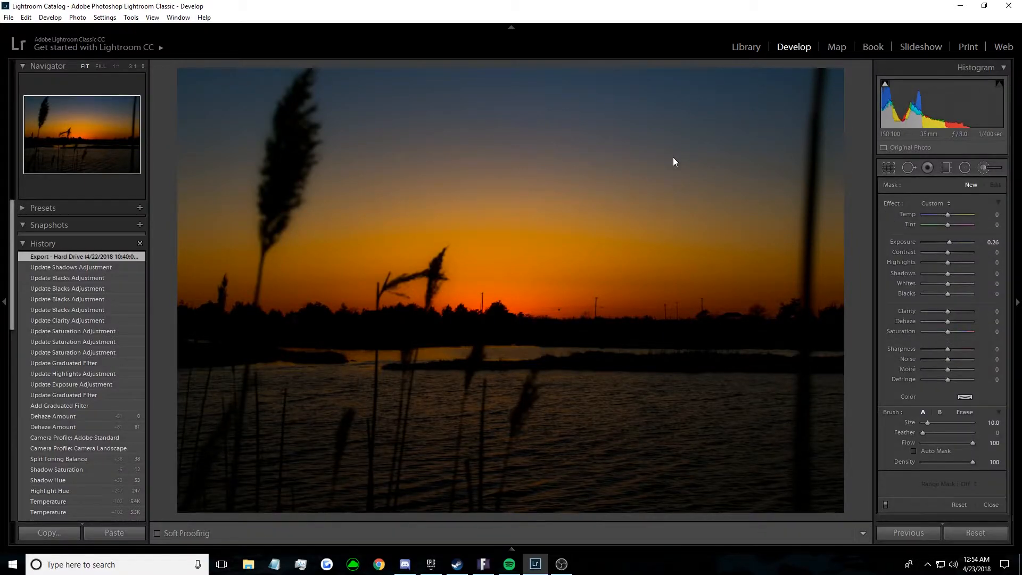
# Step: Try the Adjustment Brush across the sunset sky at size 10 and exposure 0.26, and restore the photo's Export state from its history
pyautogui.press('k')
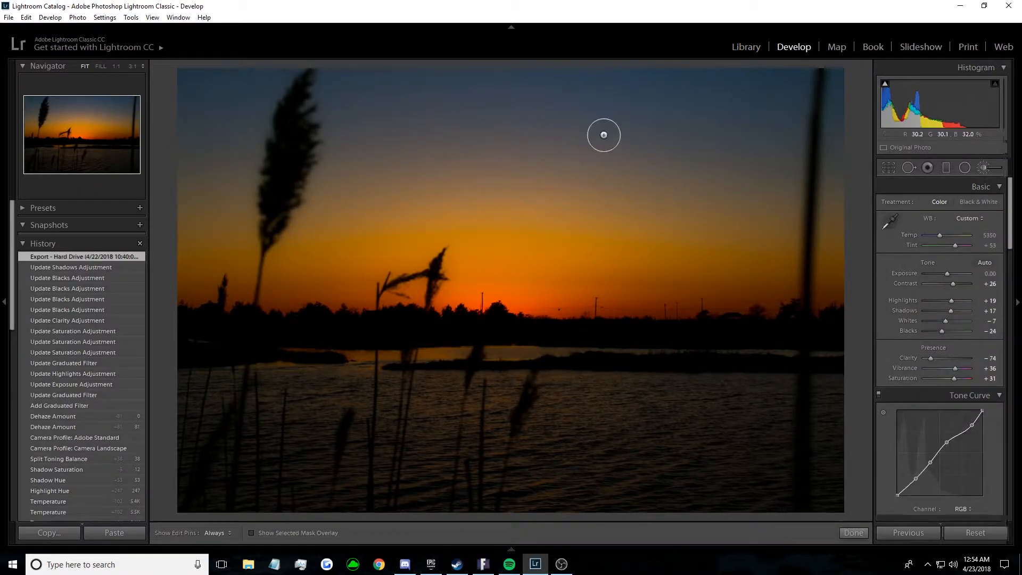
pyautogui.press('k')
pyautogui.moveTo(698, 160)
pyautogui.mouseDown()
pyautogui.moveTo(448, 98)
pyautogui.moveTo(563, 79)
pyautogui.moveTo(677, 92)
pyautogui.moveTo(463, 105)
pyautogui.moveTo(708, 86)
pyautogui.moveTo(829, 108)
pyautogui.moveTo(743, 76)
pyautogui.moveTo(815, 187)
pyautogui.moveTo(628, 152)
pyautogui.moveTo(844, 107)
pyautogui.moveTo(762, 199)
pyautogui.moveTo(621, 212)
pyautogui.moveTo(706, 243)
pyautogui.moveTo(846, 265)
pyautogui.moveTo(760, 279)
pyautogui.mouseUp()
pyautogui.moveTo(642, 204)
pyautogui.mouseDown()
pyautogui.moveTo(422, 135)
pyautogui.moveTo(465, 128)
pyautogui.moveTo(335, 84)
pyautogui.mouseUp()
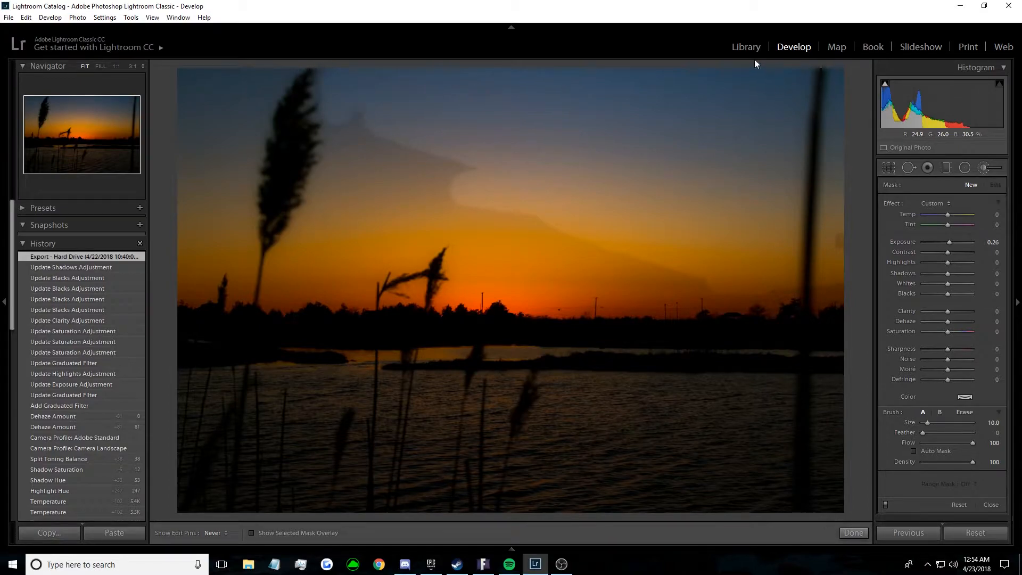
pyautogui.press('h')
pyautogui.rightClick(73, 260)
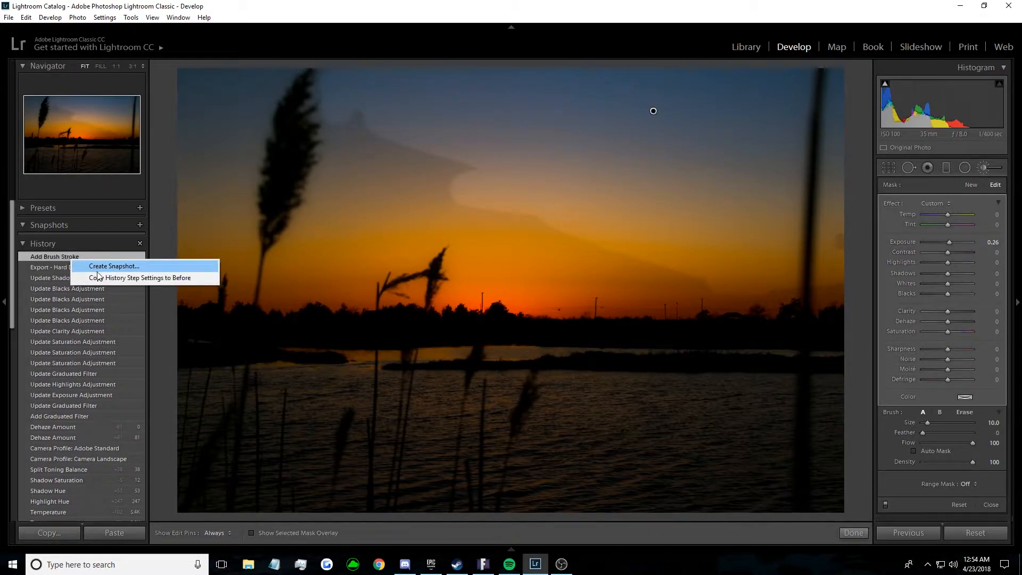
pyautogui.click(32, 272)
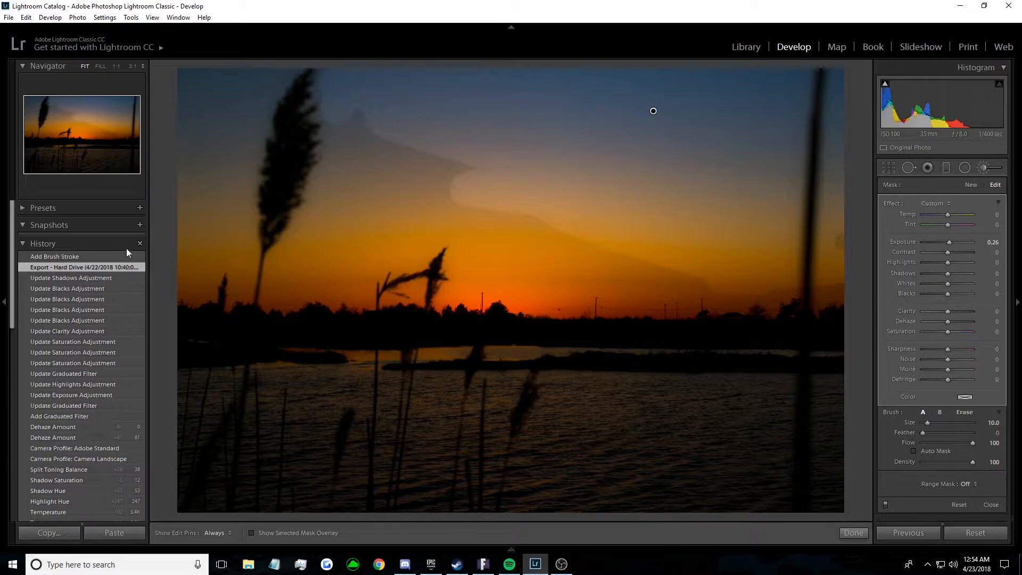
# Step: Visit the photo library, return to developing, and compare the dark portrait in Lightroom with its edited version in Google Photos
pyautogui.click(750, 47)
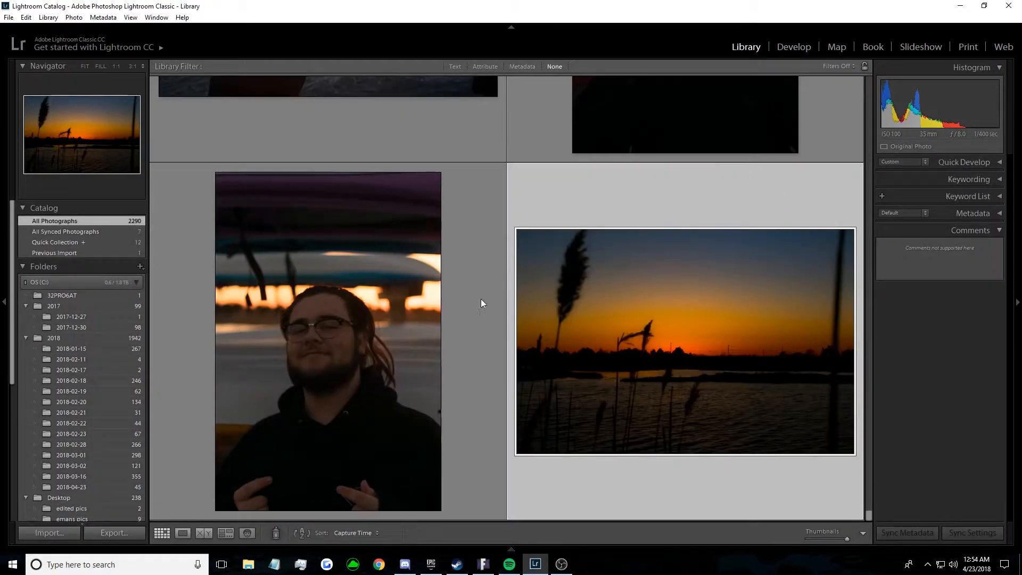
pyautogui.click(796, 48)
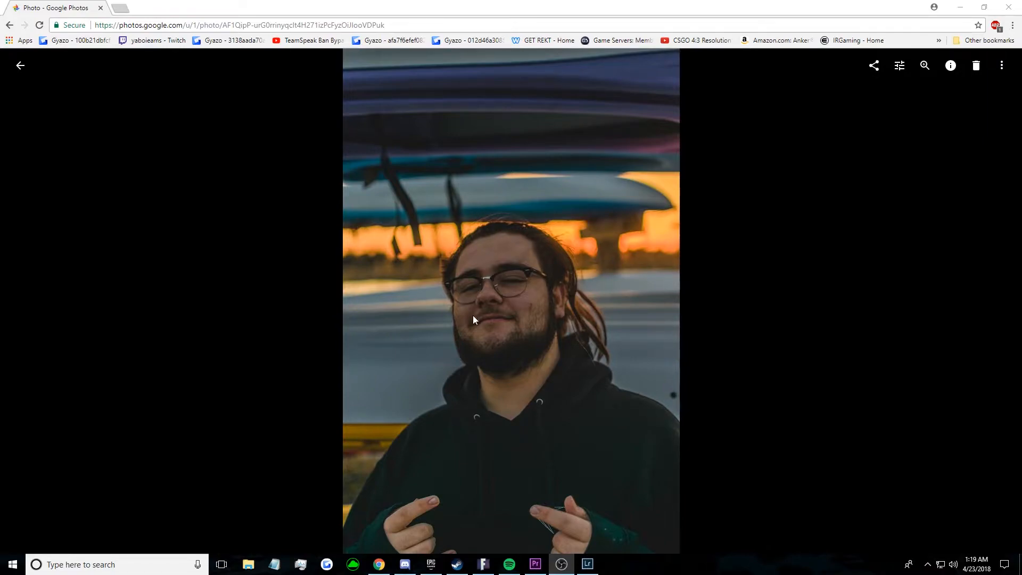
pyautogui.click(587, 564)
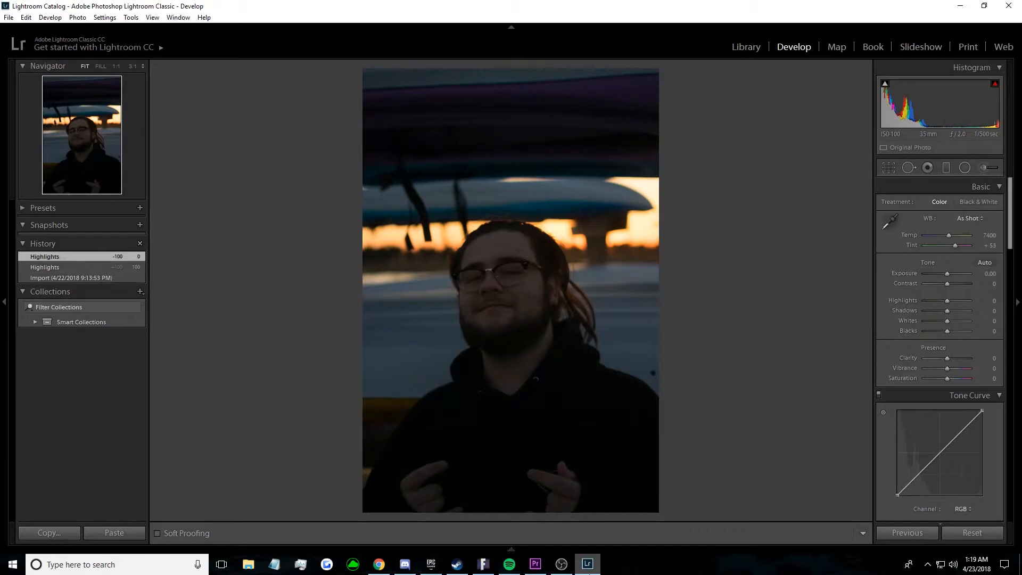
pyautogui.click(588, 564)
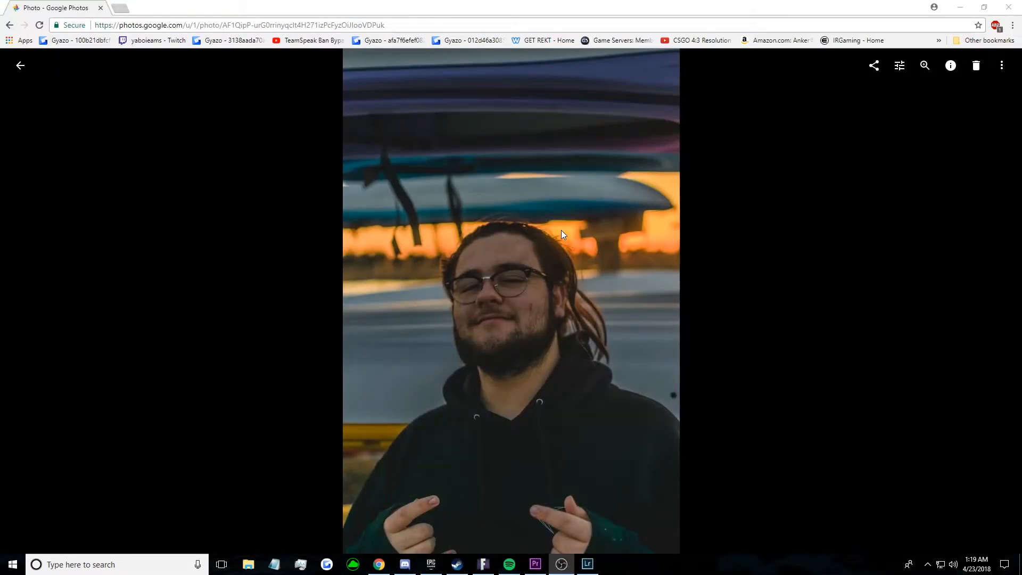